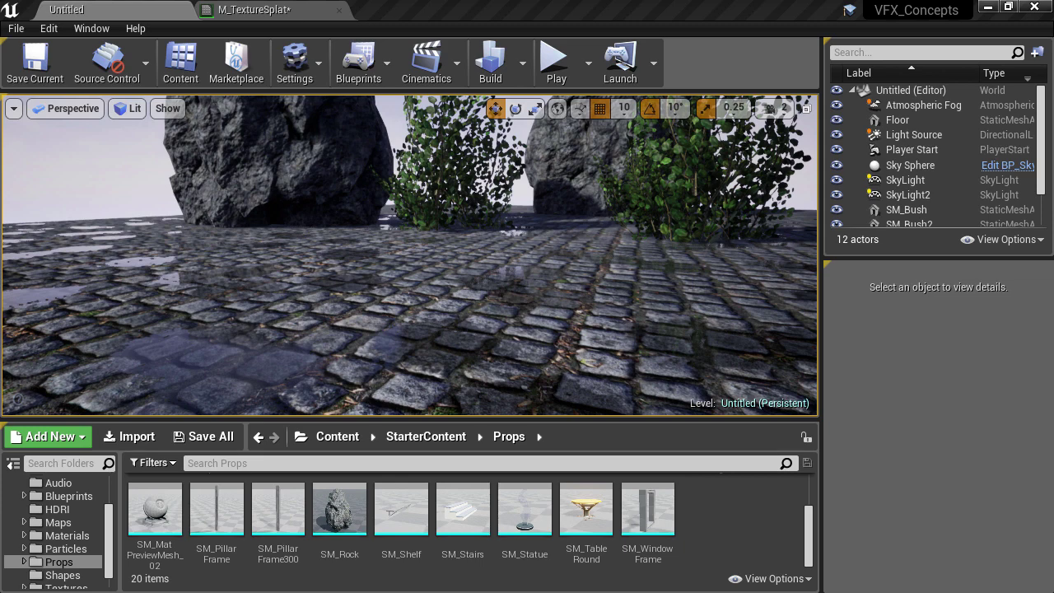
Save the current level as TextureSplat in the Maps folder
click(15, 28)
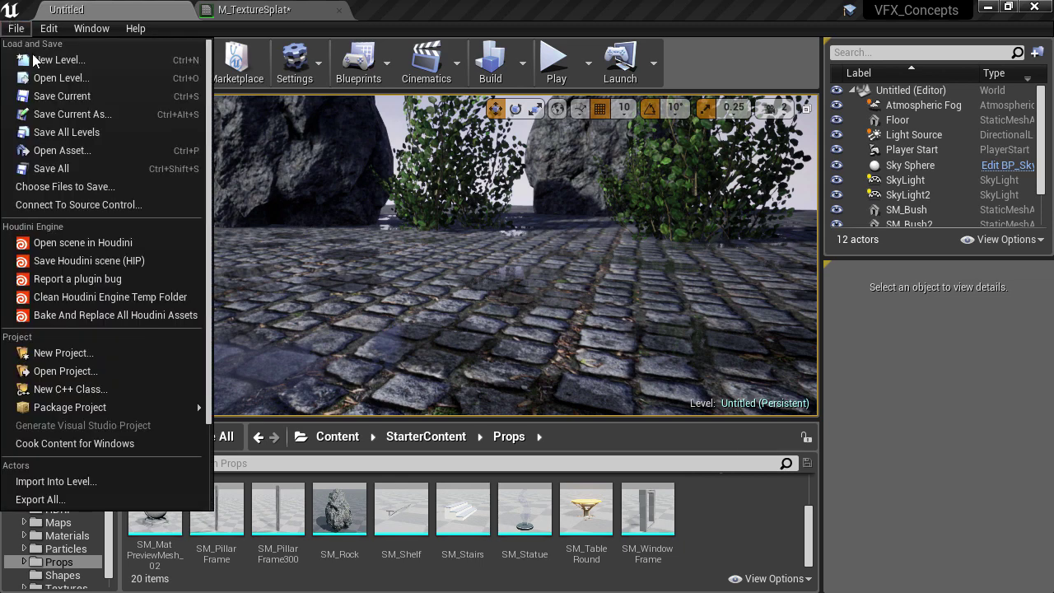
click(80, 115)
click(205, 563)
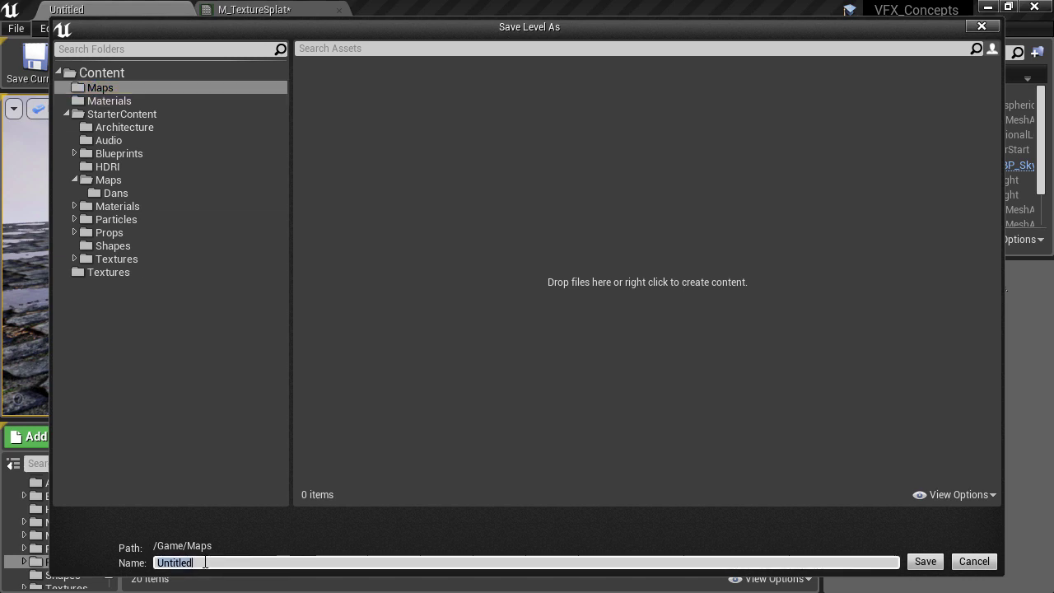
text(TextureSplat)
key(Return)
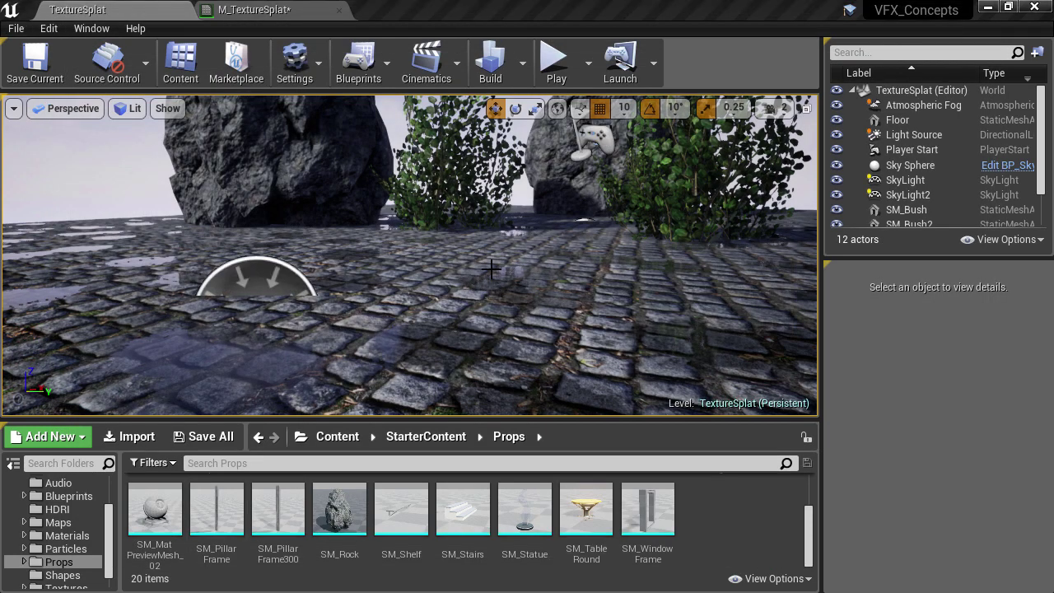
Open the floor's M_TextureSplat material for editing
click(493, 273)
double_click(928, 539)
scroll(525, 353, down, 2)
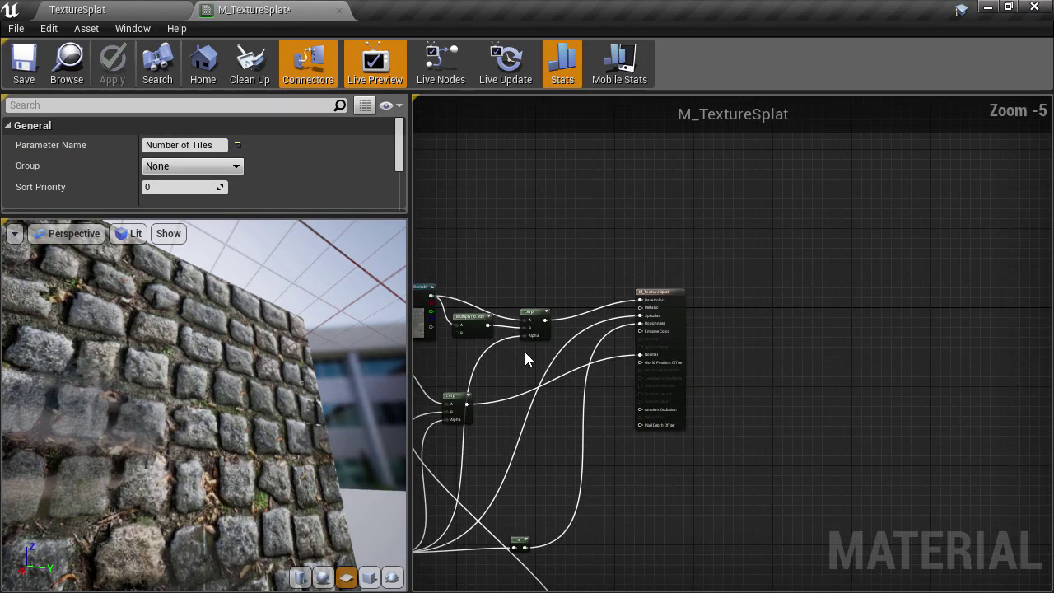
scroll(525, 352, up, 4)
Replace the cobblestone colour texture feeding the base colour Lerp with T_Concrete_Panels_D
click(642, 278)
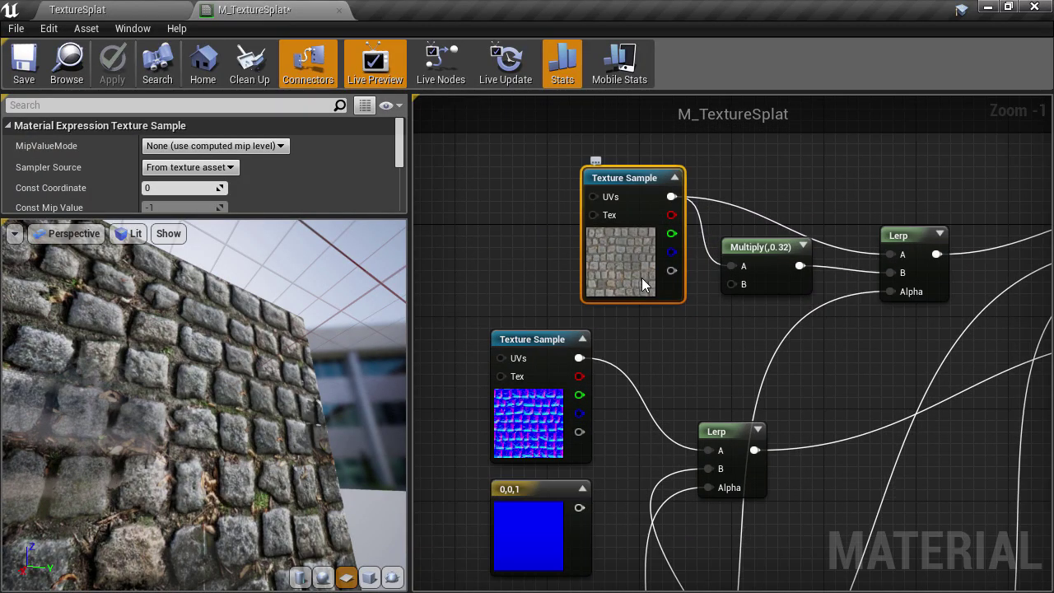
scroll(292, 161, down, 4)
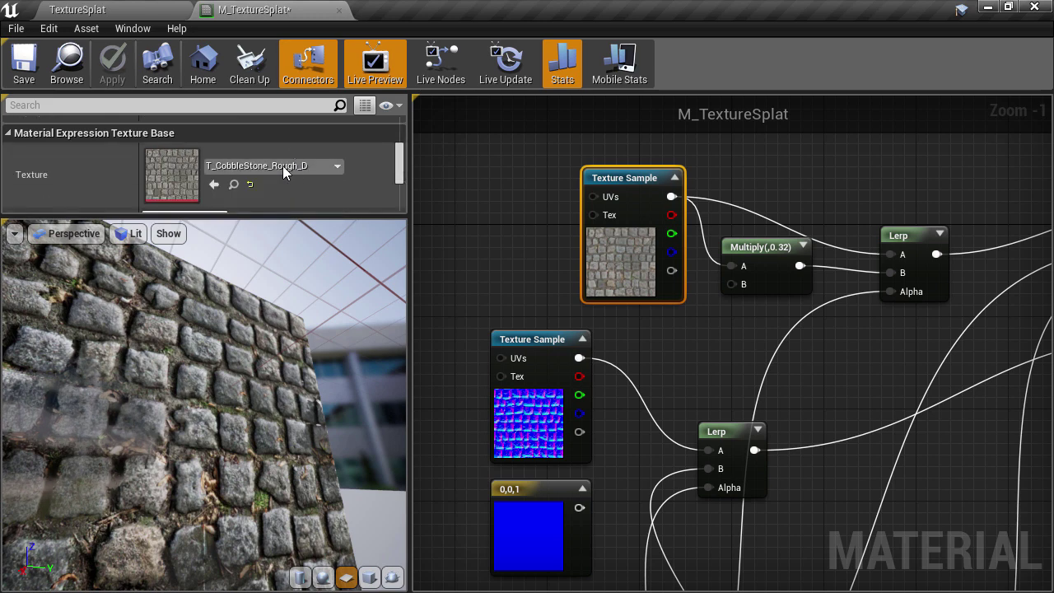
click(282, 167)
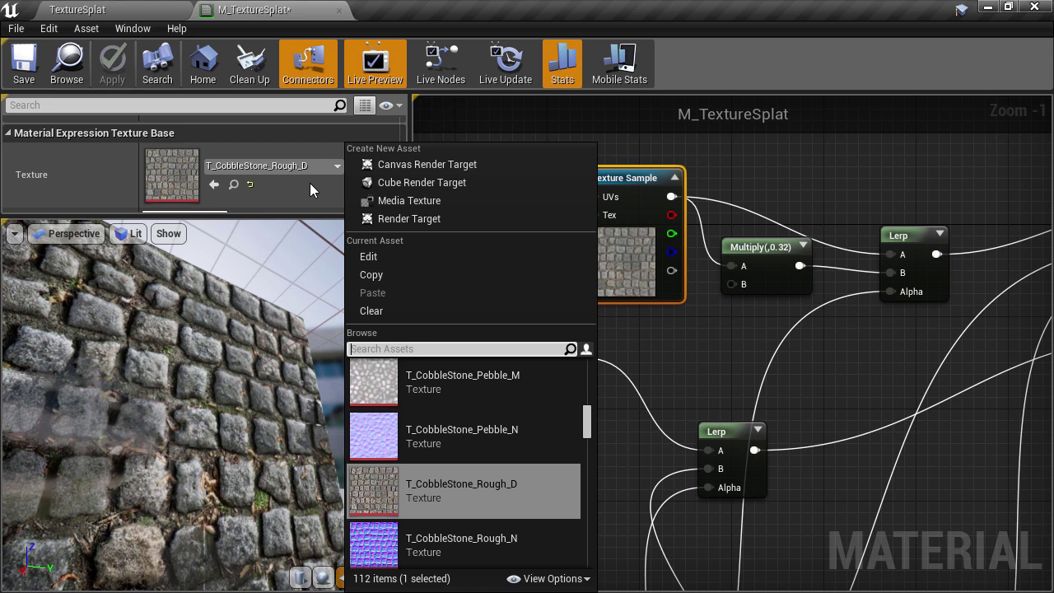
text(concre)
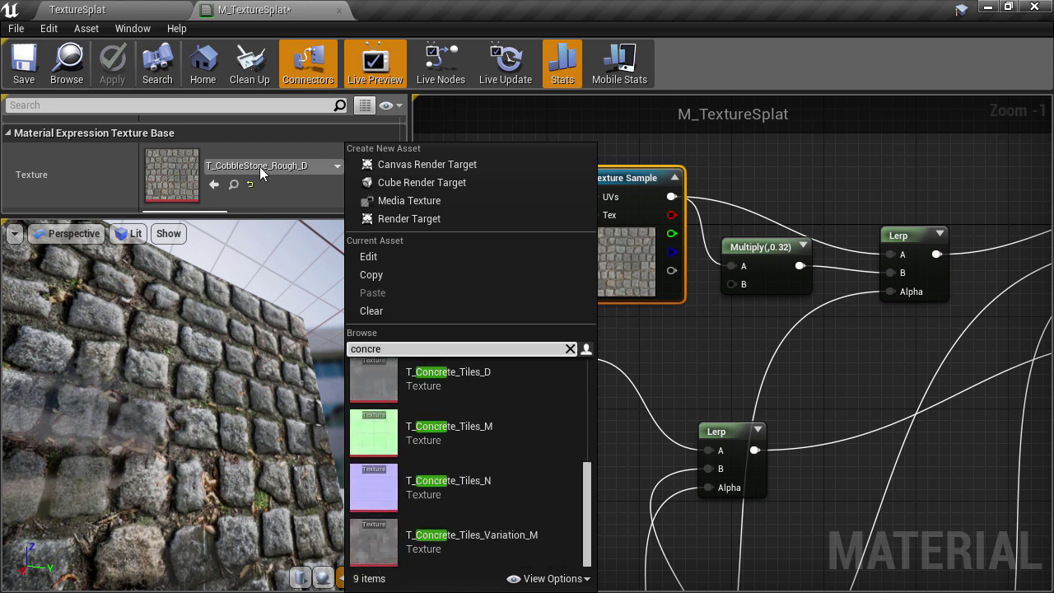
text(te_pa)
click(531, 378)
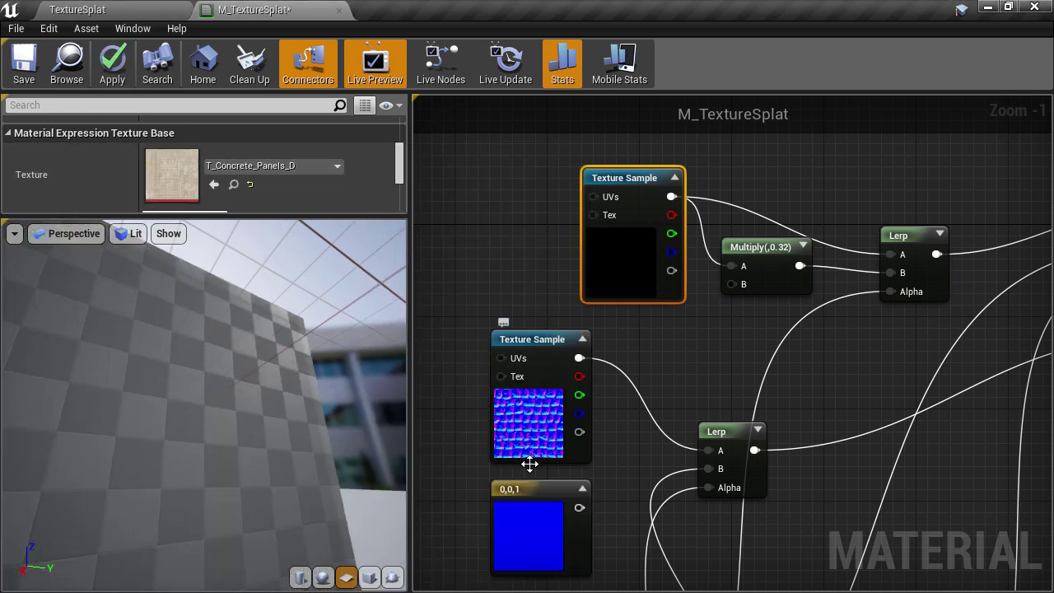
Replace the cobblestone normal map texture with T_Concrete_Panels_N and apply the material changes
click(547, 428)
click(223, 165)
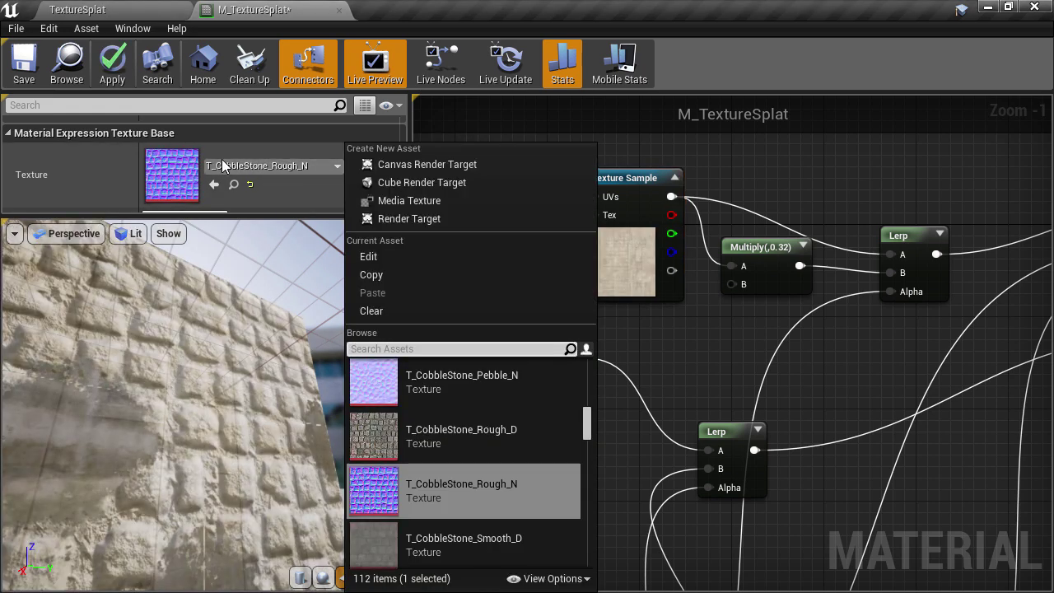
text(conc)
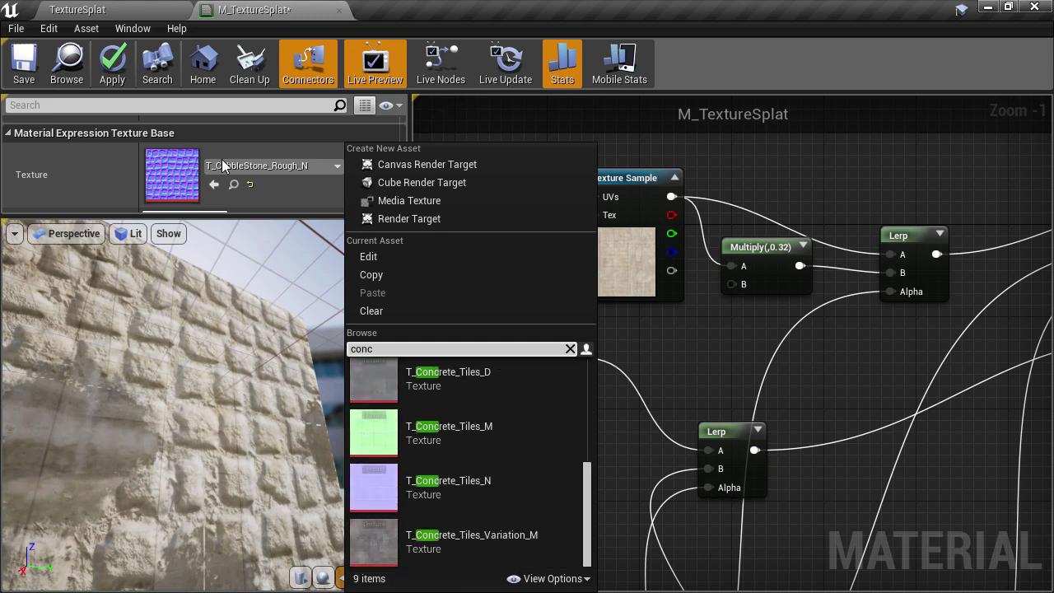
scroll(415, 428, up, 3)
click(488, 409)
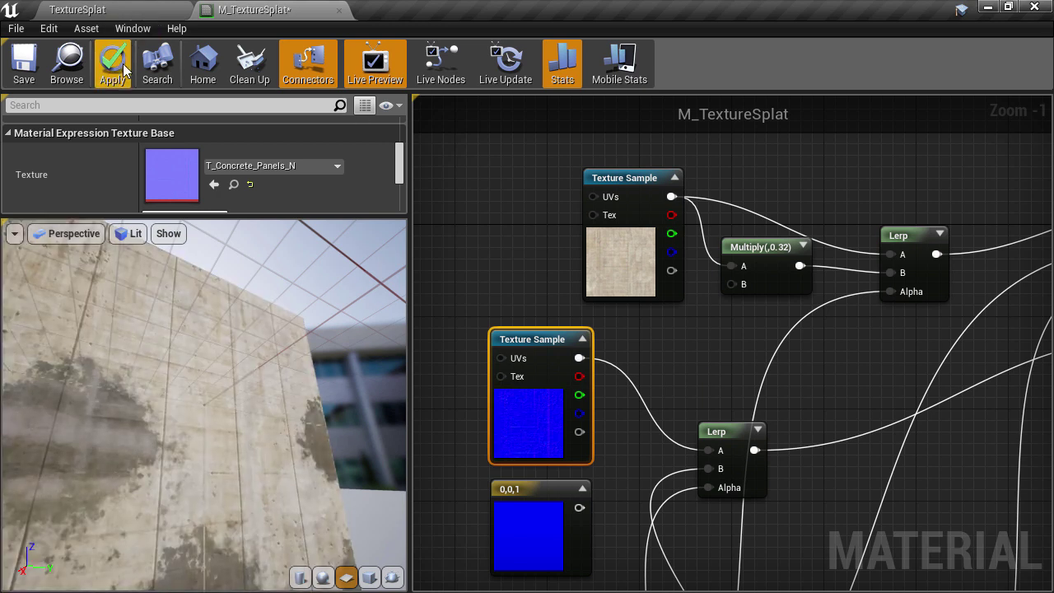
Return to the TextureSplat level and examine the concrete floor's puddles and reflections in full-screen view from different angles
click(126, 7)
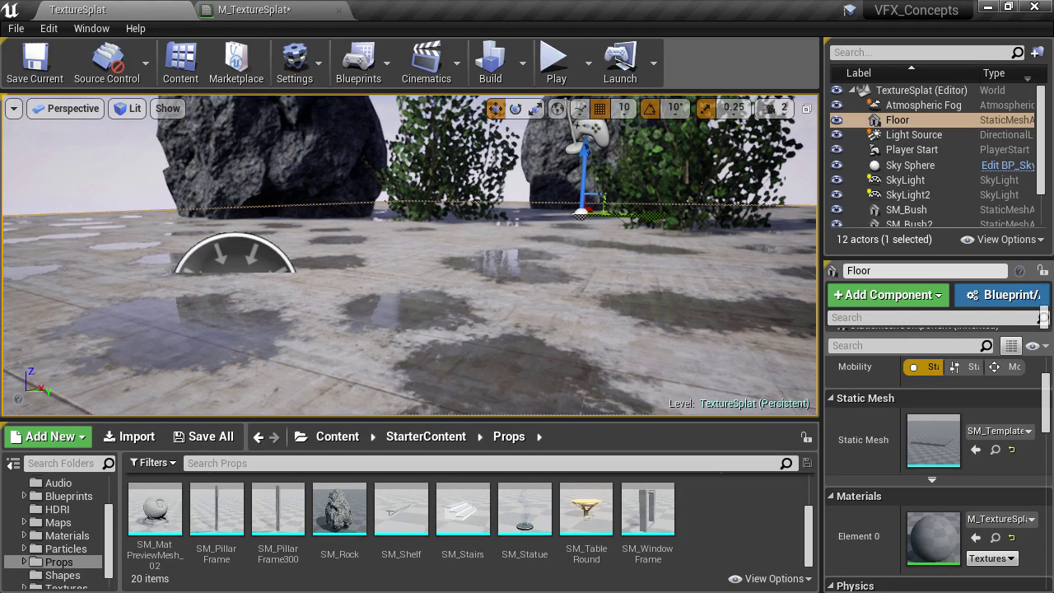
key(F11)
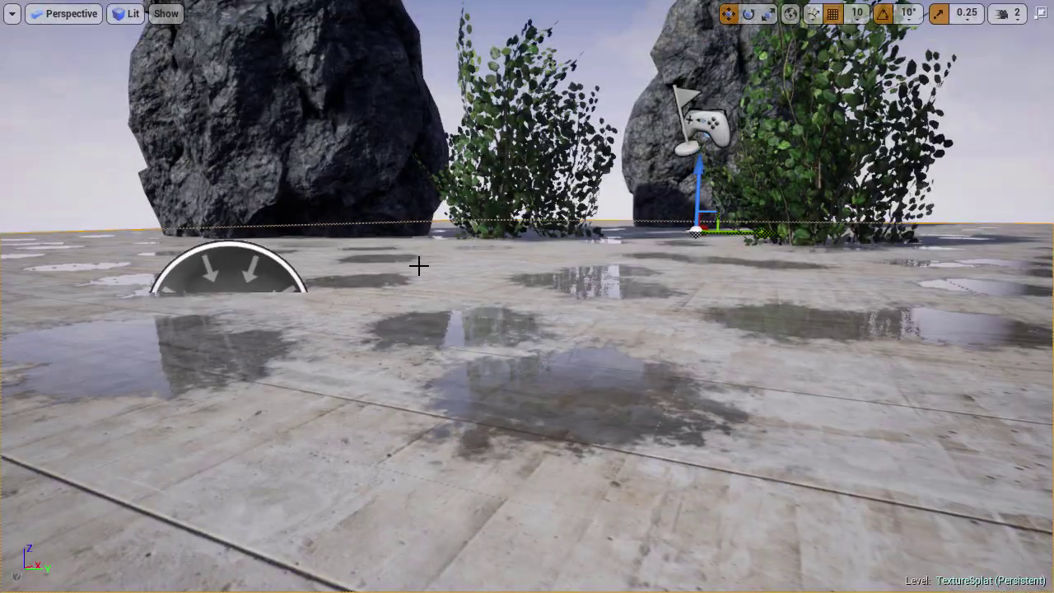
right_drag(419, 265, 410, 293)
right_drag(608, 294, 665, 251)
middle_drag(640, 299, 640, 239)
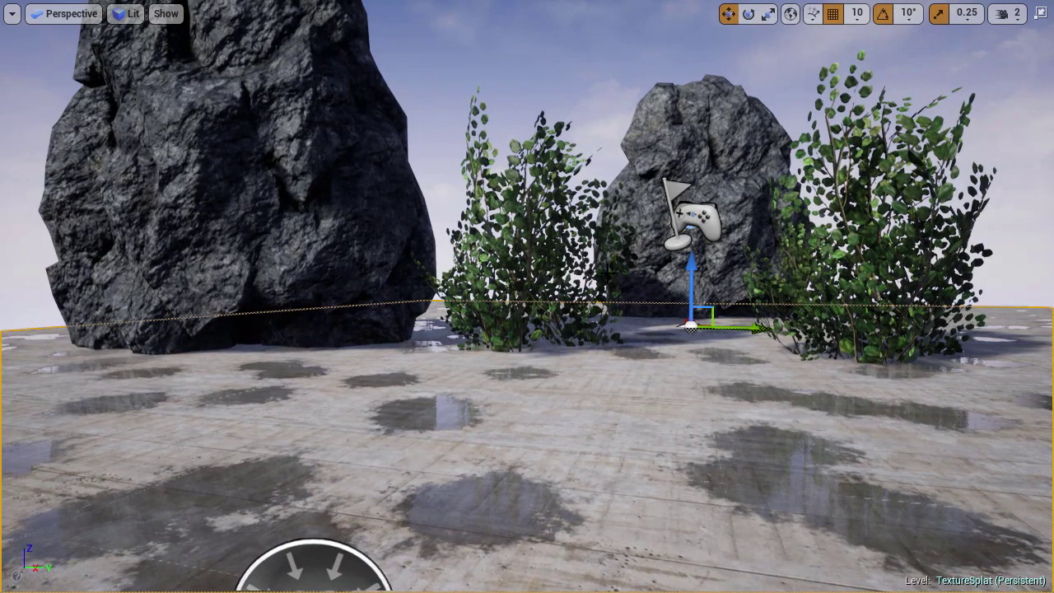
key(F11)
Enable Support global clip plane for Planar Reflections in the project's rendering settings
click(45, 29)
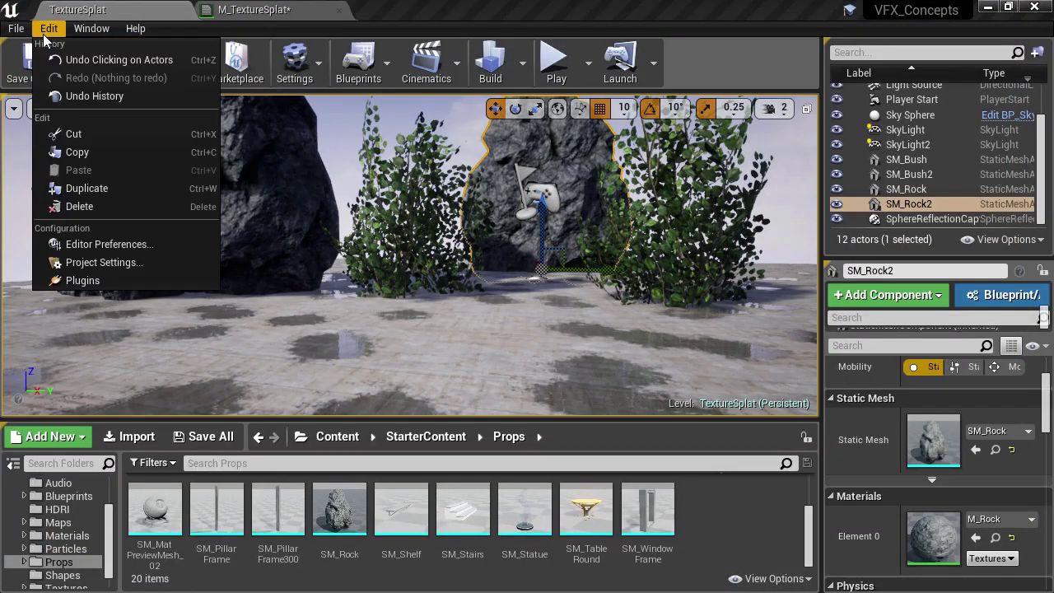
click(102, 258)
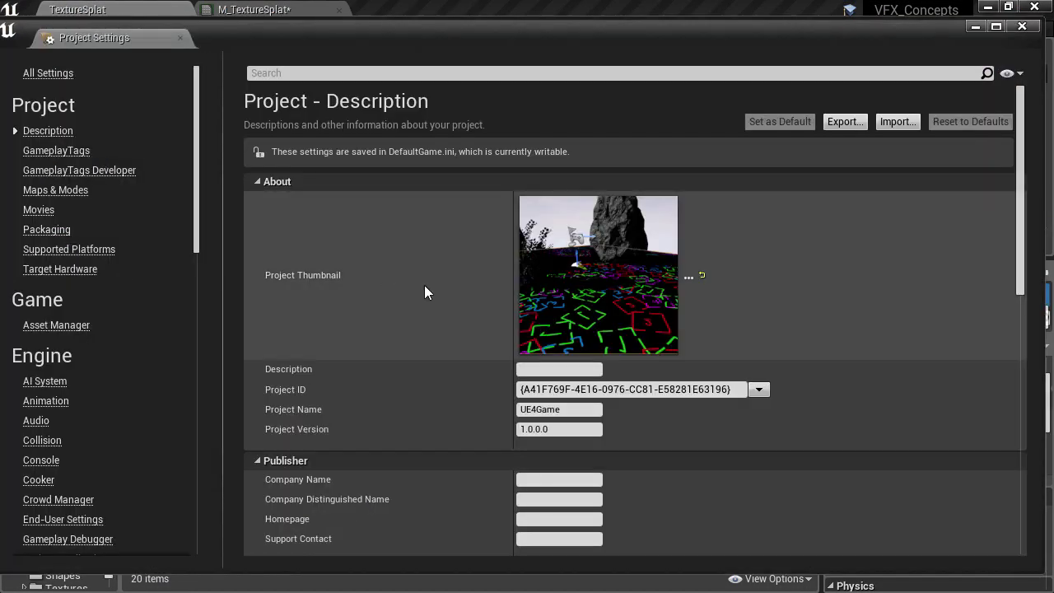
scroll(127, 280, down, 2)
scroll(127, 280, down, 5)
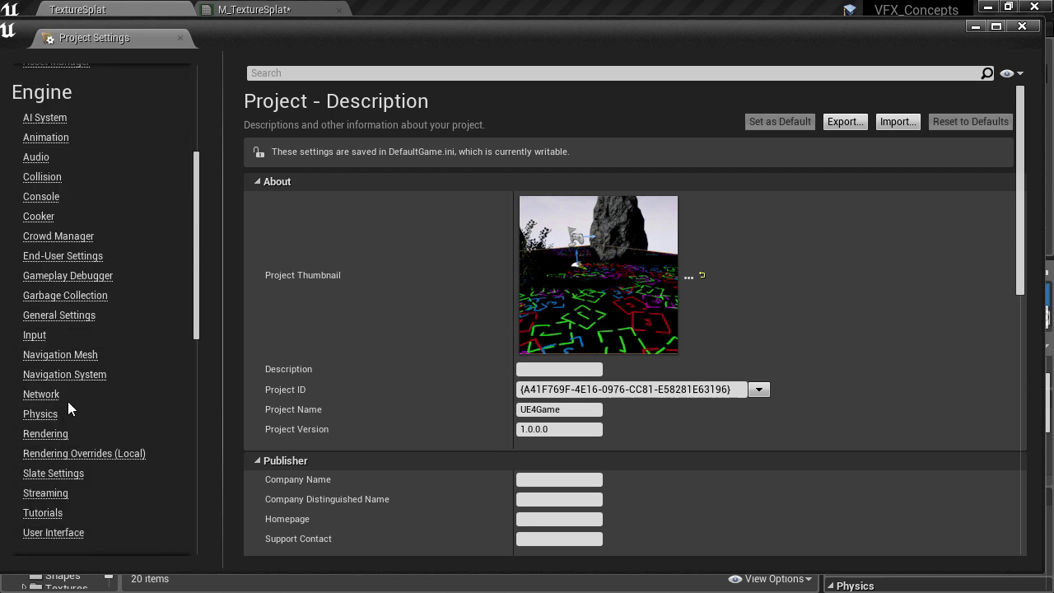
click(46, 434)
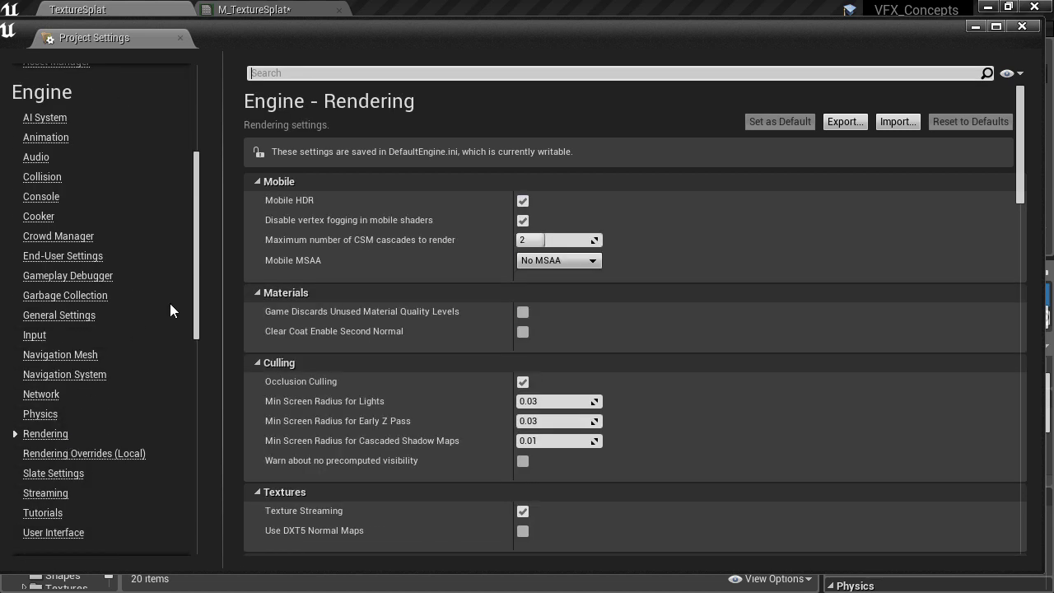
scroll(433, 332, down, 6)
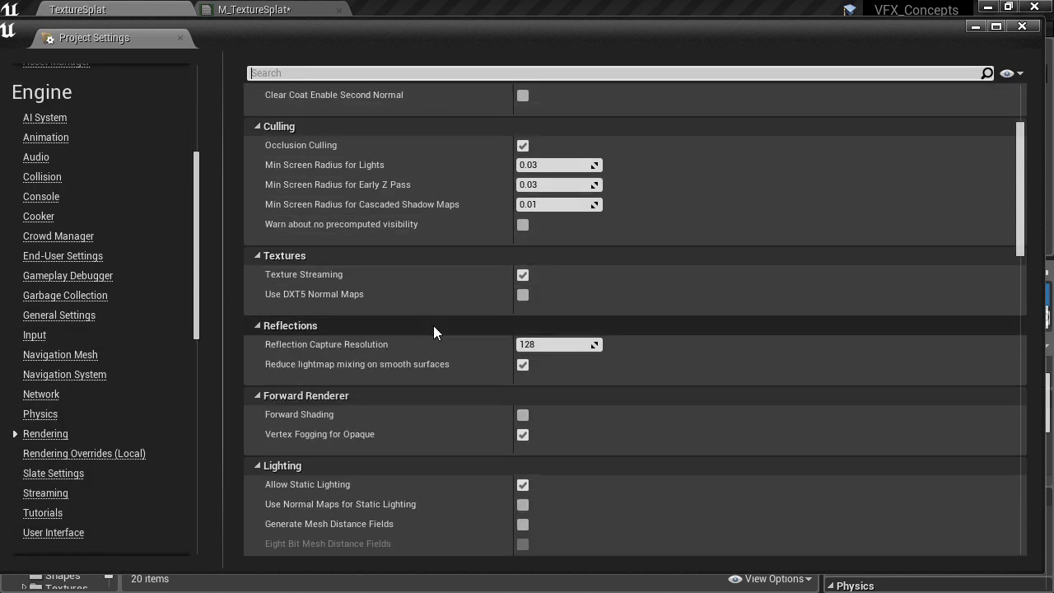
scroll(434, 325, down, 5)
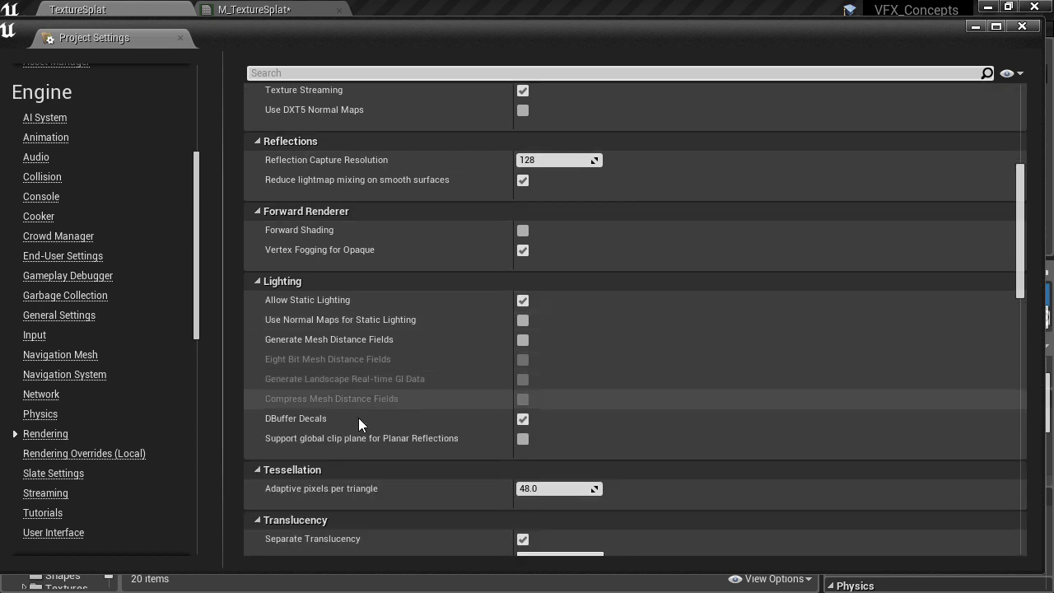
click(523, 439)
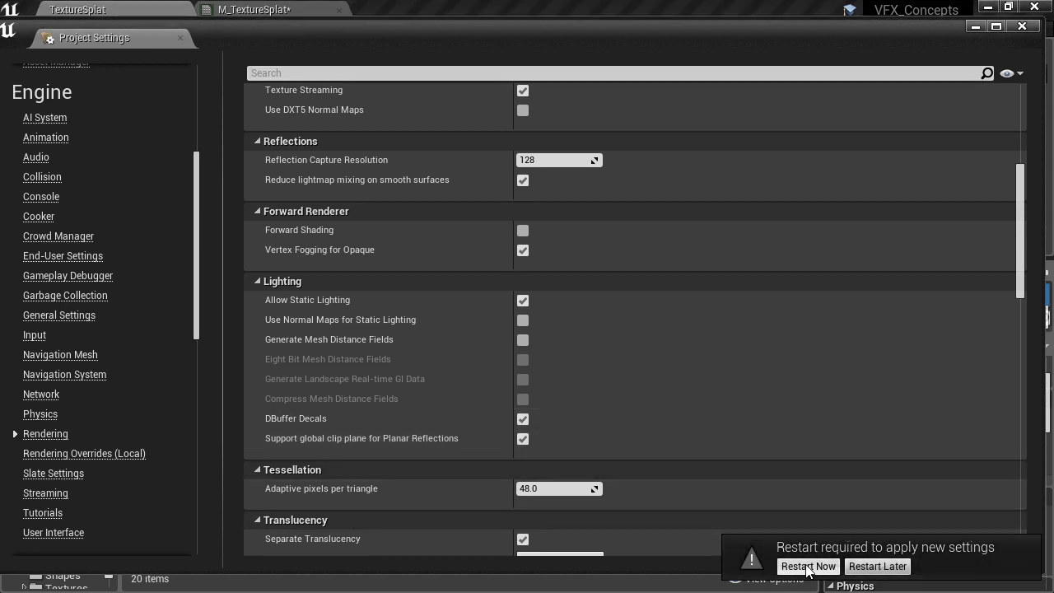
Restart the editor, saving M_TextureSplat, and dismiss restoring the previously open assets and the project settings
click(807, 566)
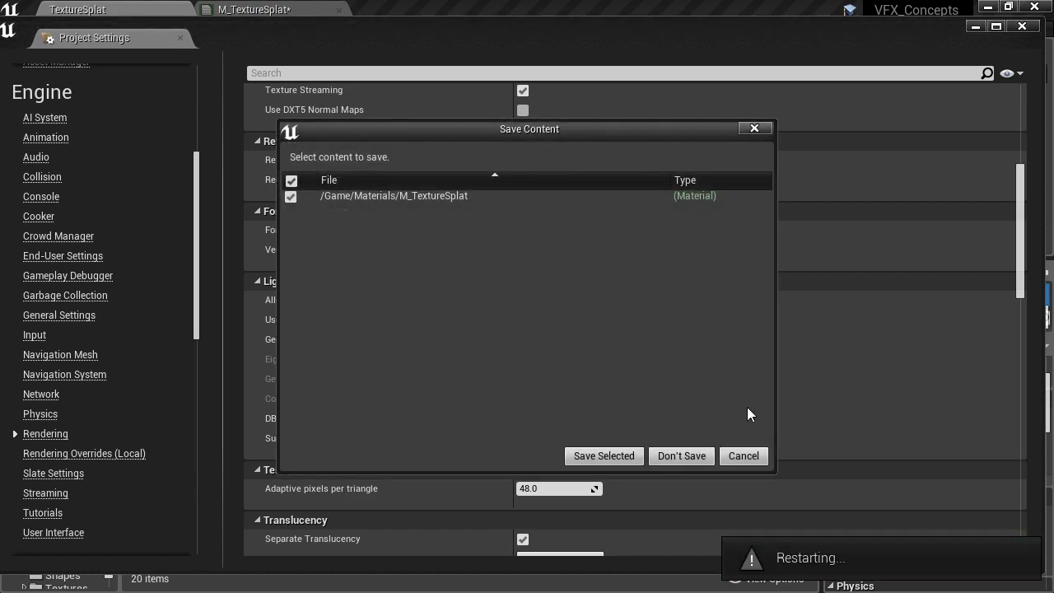
click(601, 455)
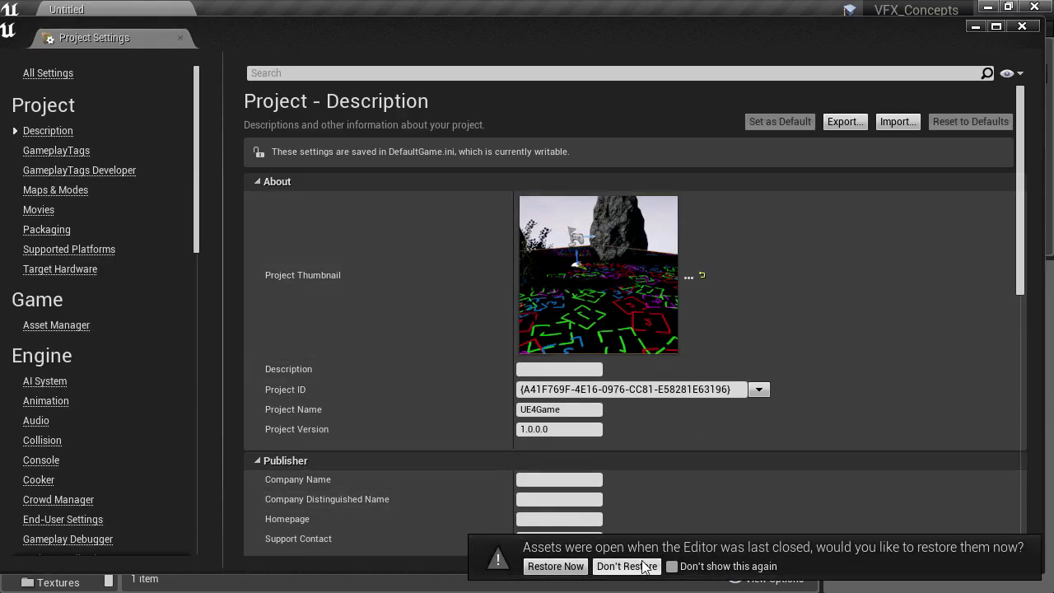
click(644, 567)
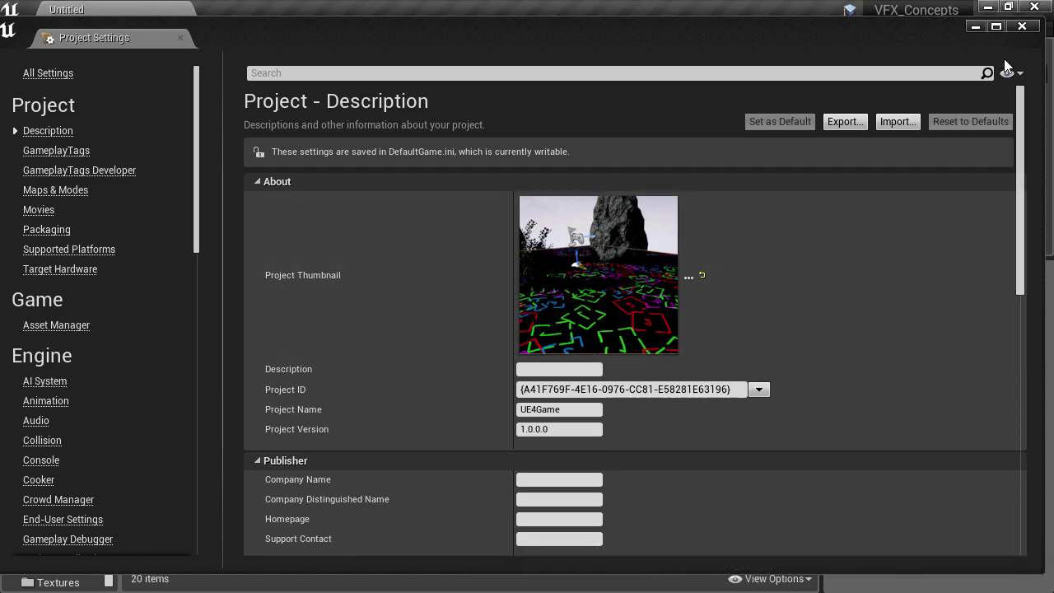
click(1022, 25)
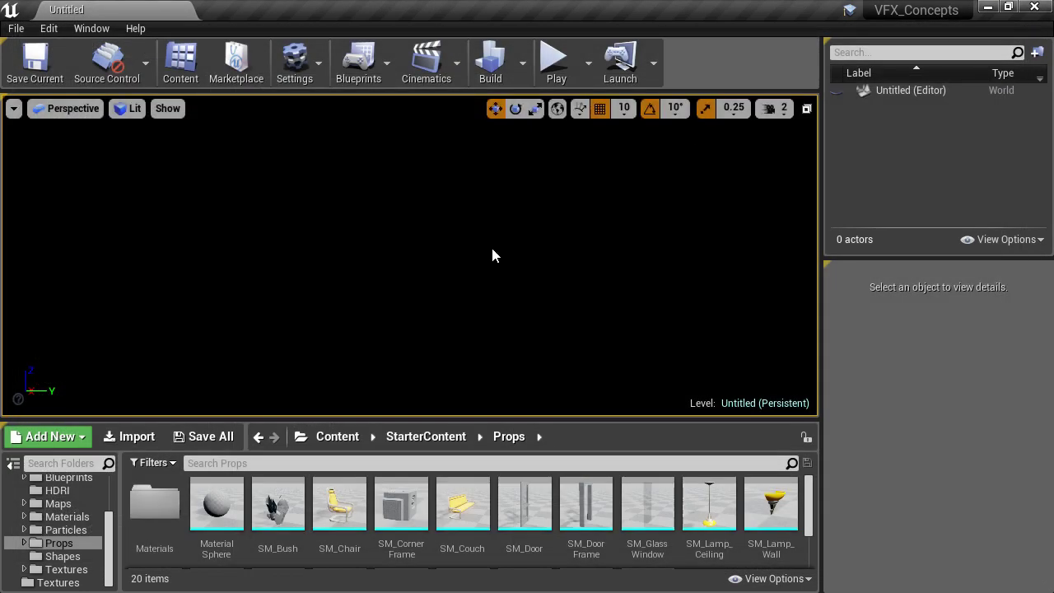
Reopen the TextureSplat level from the Maps folder and check its concrete floor in full-screen view
scroll(81, 508, up, 5)
click(75, 499)
double_click(170, 500)
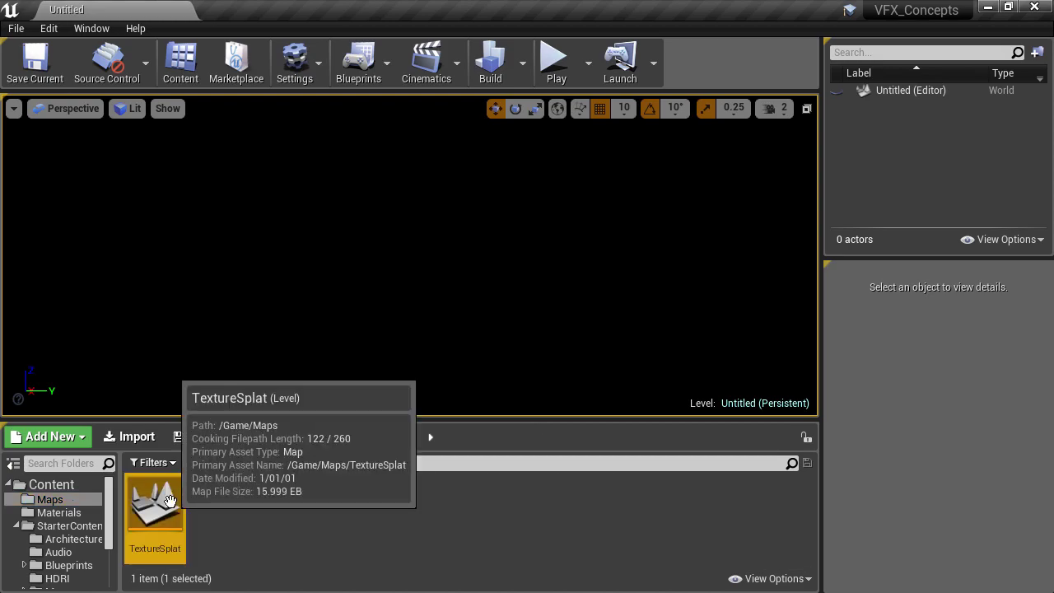
click(405, 249)
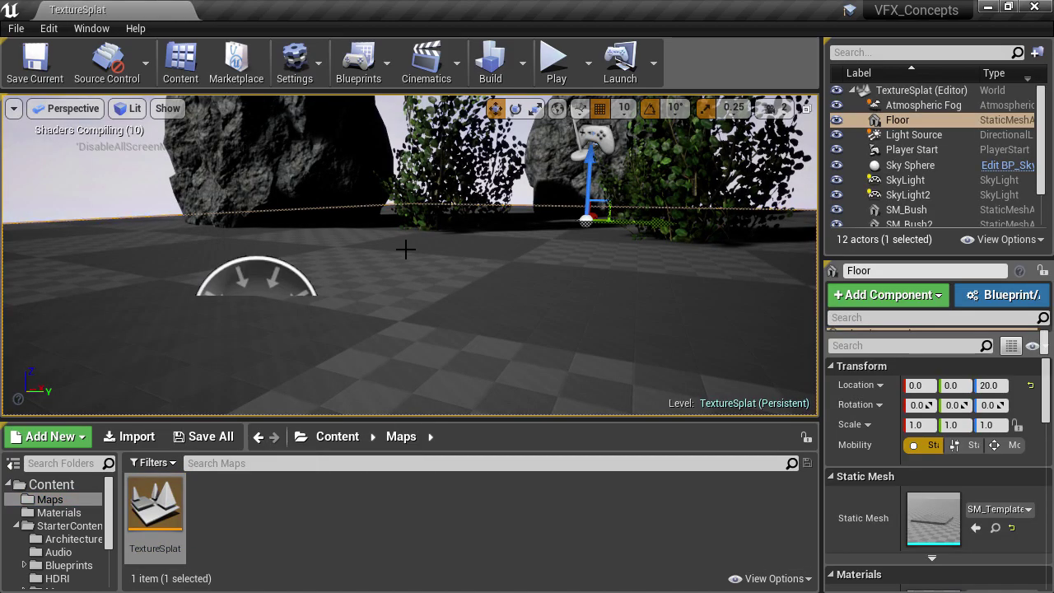
key(F11)
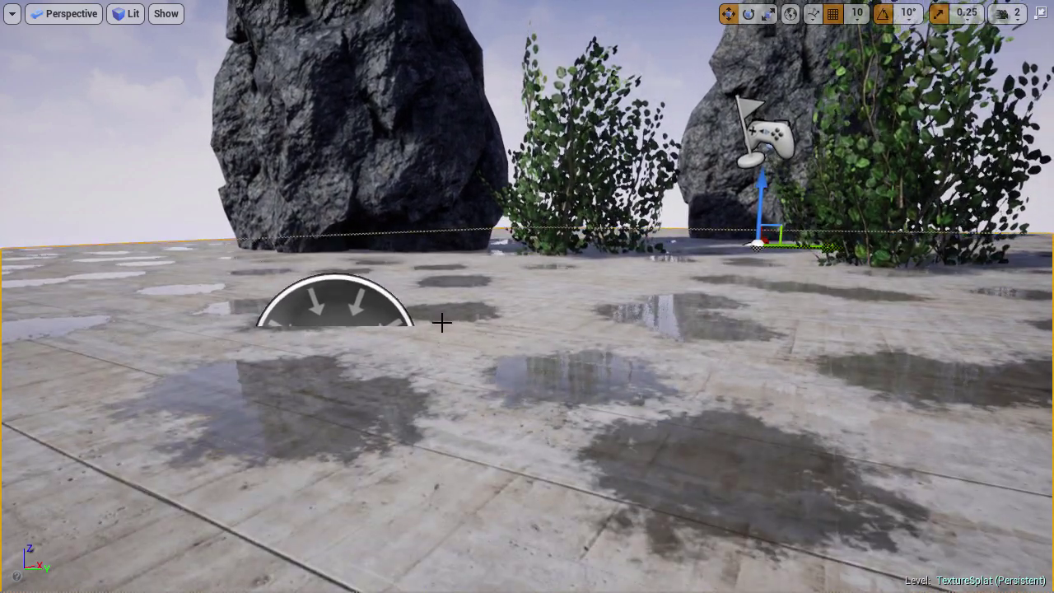
right_drag(442, 323, 480, 359)
key(F11)
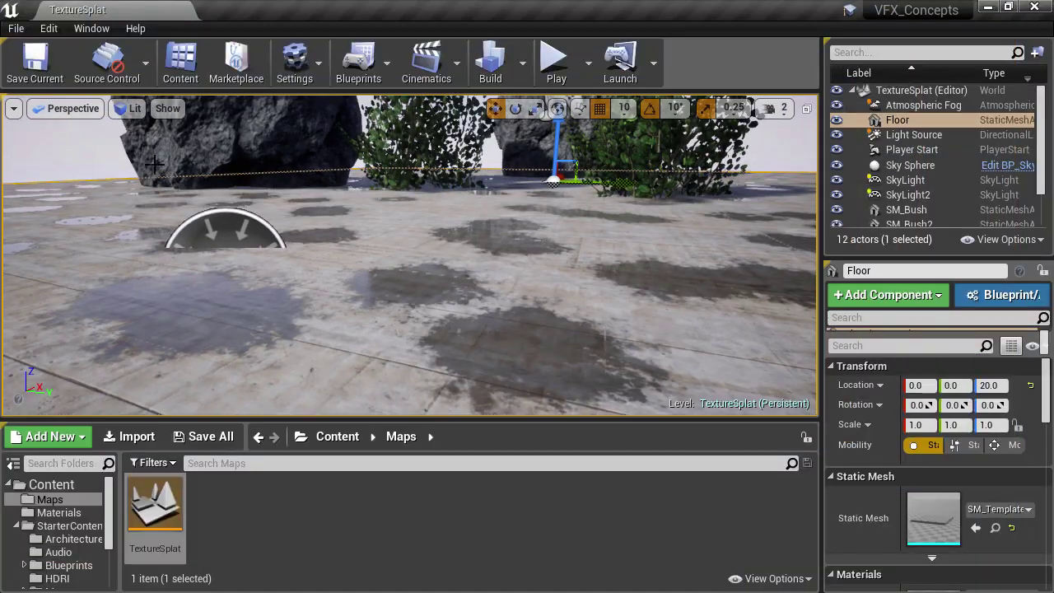
Display the Modes panel and widen it enough to show the placeable actors
click(91, 28)
click(130, 150)
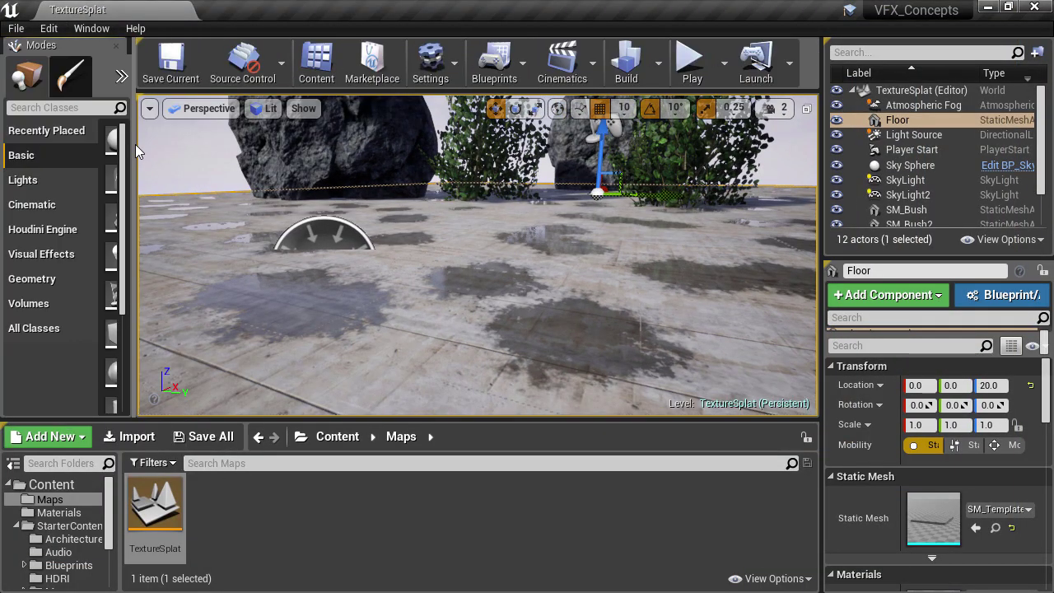
drag(135, 144, 234, 145)
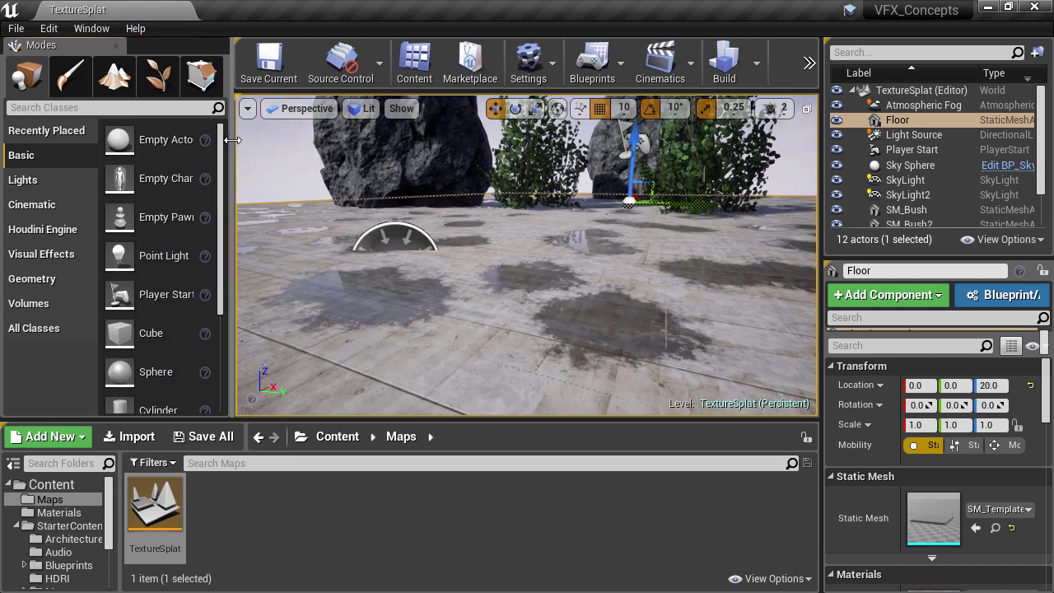
Place a Planar Reflection actor on the floor at X -430, Y 0 and lower it to Z 10
click(157, 109)
text(pla)
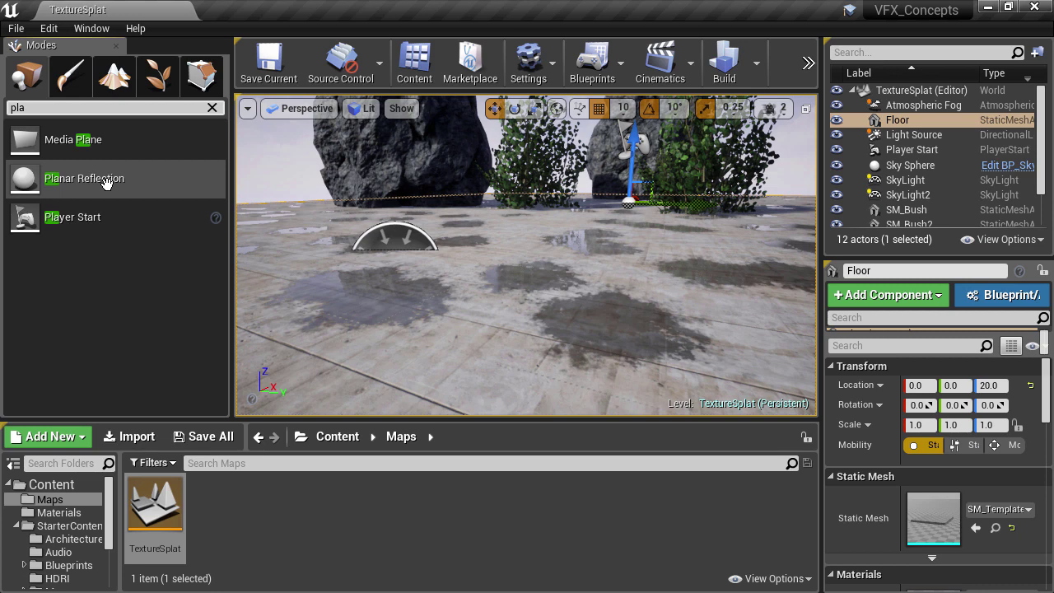
drag(106, 181, 456, 291)
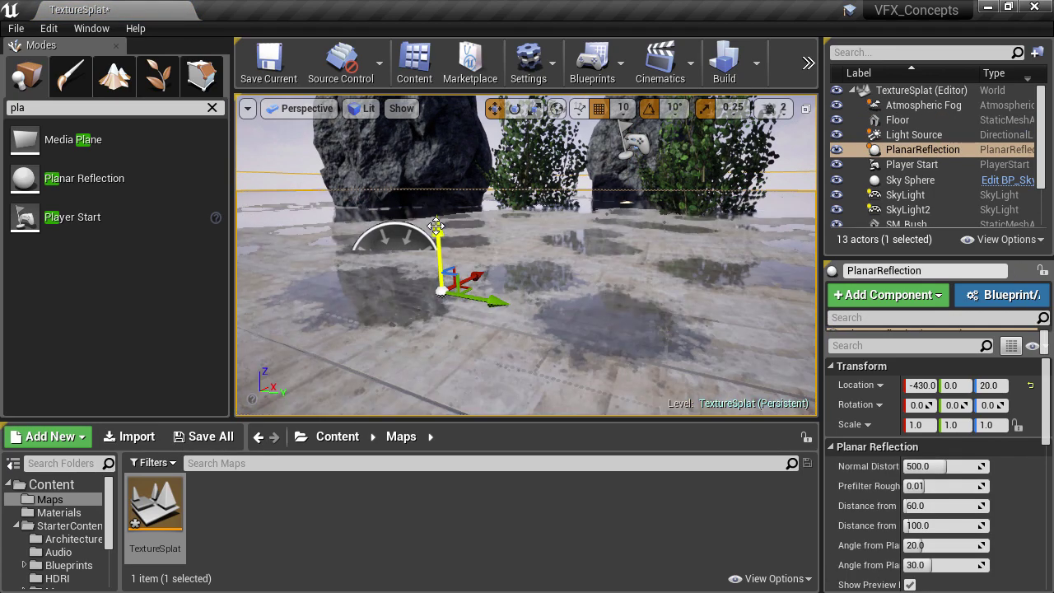
drag(436, 226, 437, 253)
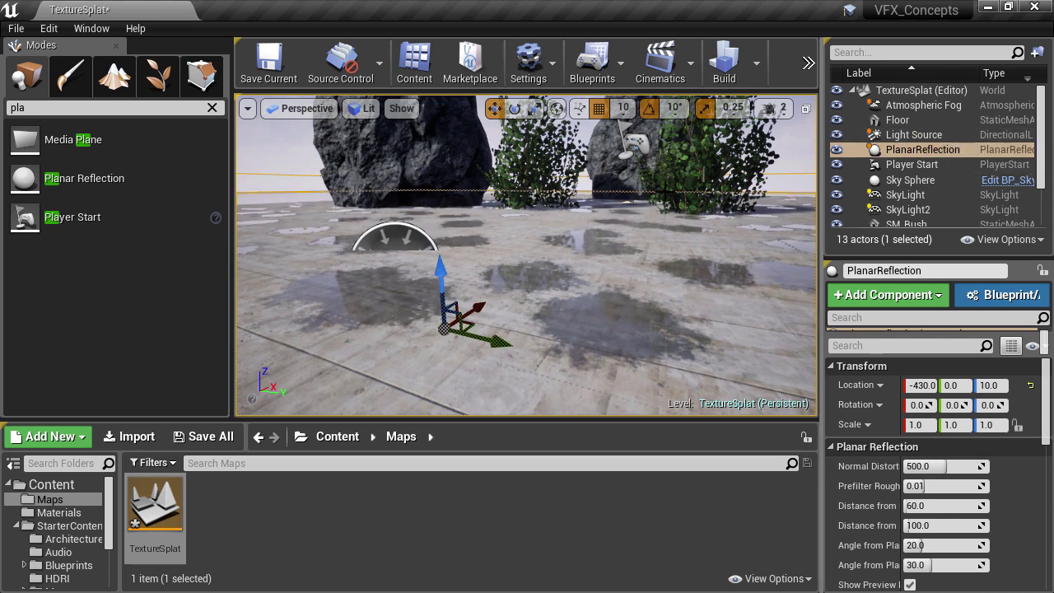
Close the Modes panel to give the level viewport more room
click(649, 221)
right_drag(649, 221, 649, 250)
click(116, 46)
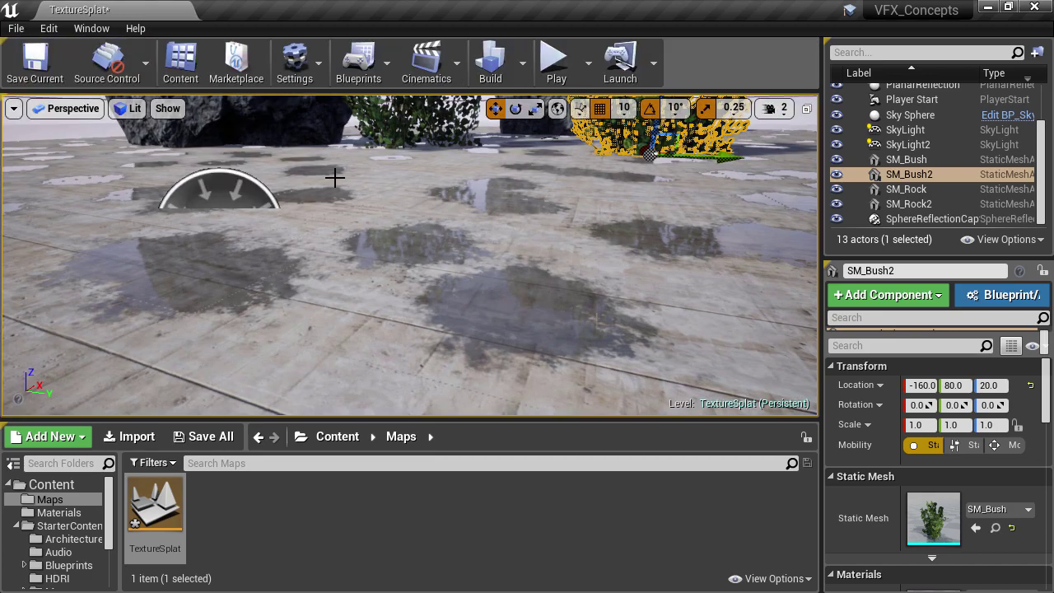
Examine the puddle reflections of the rocks and bushes in full-screen view with the editor icons hidden
click(335, 178)
key(F11)
key(g)
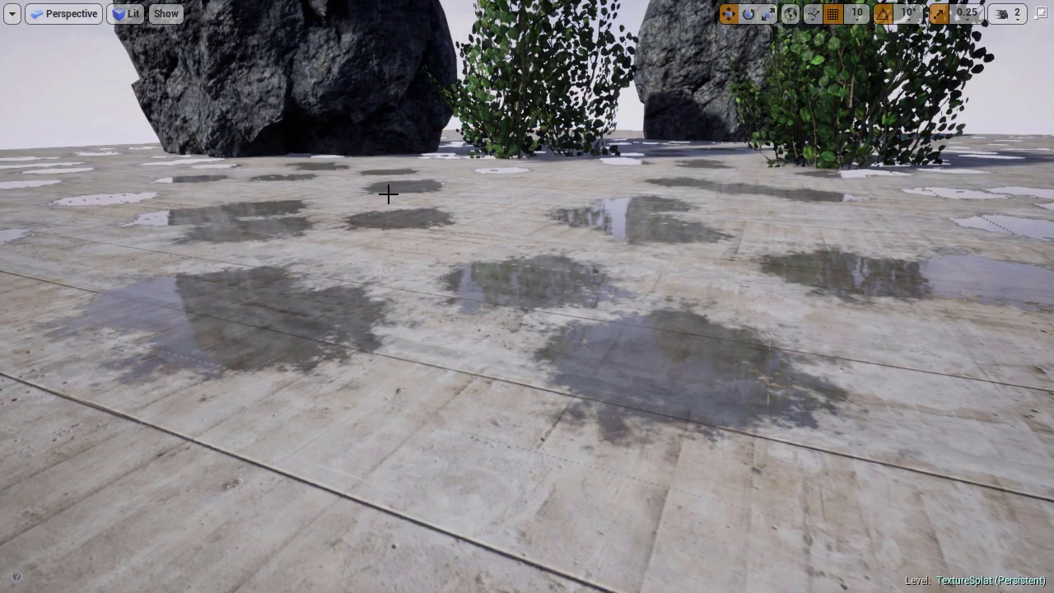
mouse_move(391, 192)
right_down()
mouse_move(391, 330)
mouse_move(397, 189)
right_up()
middle_drag(398, 188, 358, 206)
scroll(527, 296, up, 3)
middle_drag(527, 297, 527, 247)
scroll(527, 296, up, 3)
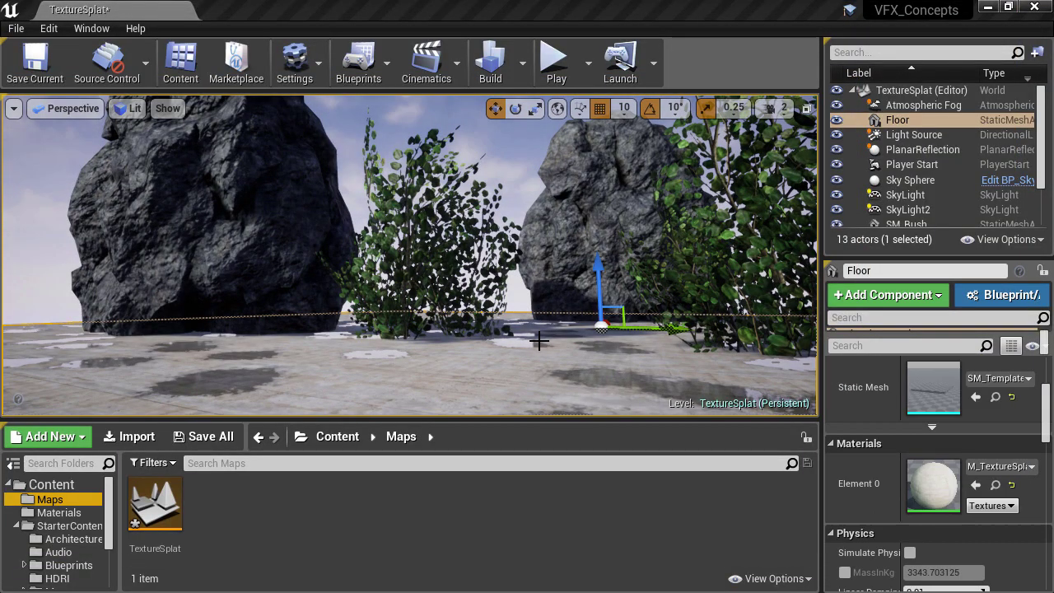
Open the Floor's M_TextureSplat material and the MF_SplatOffset function used in its graph
right_drag(538, 341, 626, 453)
right_drag(539, 364, 530, 392)
double_click(948, 490)
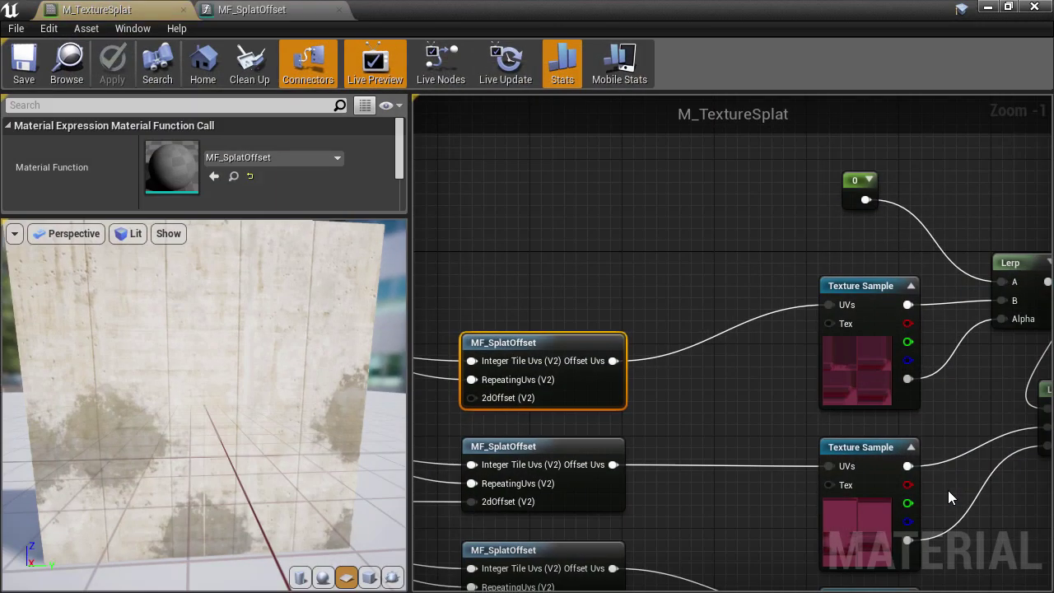
right_drag(720, 312, 945, 219)
double_click(776, 181)
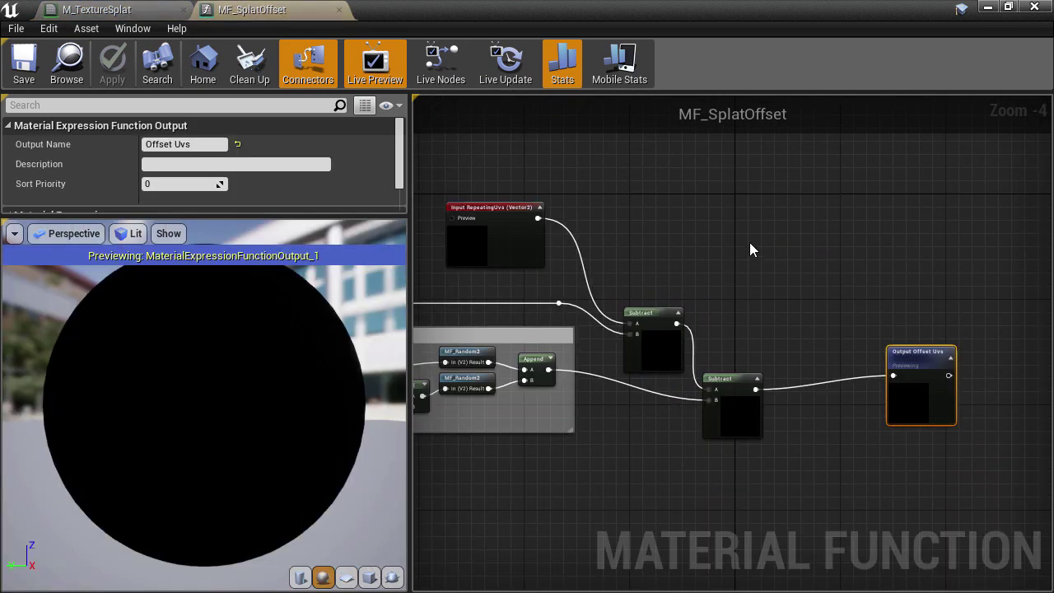
Move the Output Offset Uvs node farther from the Subtract node and add MF_Rotate2D from the Materials folder to the graph
right_drag(774, 332, 607, 267)
drag(781, 345, 831, 346)
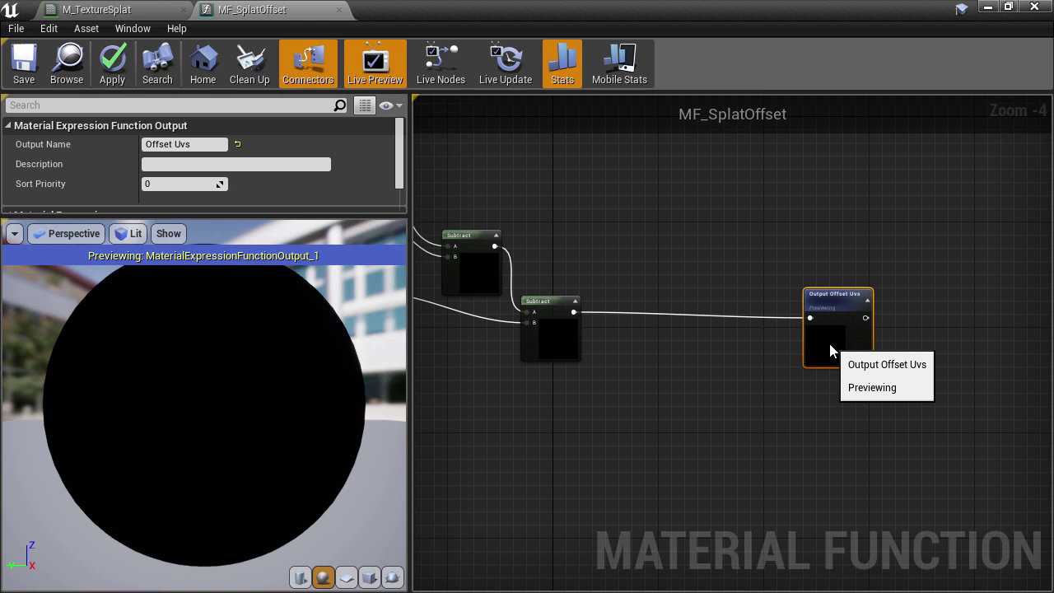
drag(426, 9, 708, 33)
scroll(83, 566, down, 3)
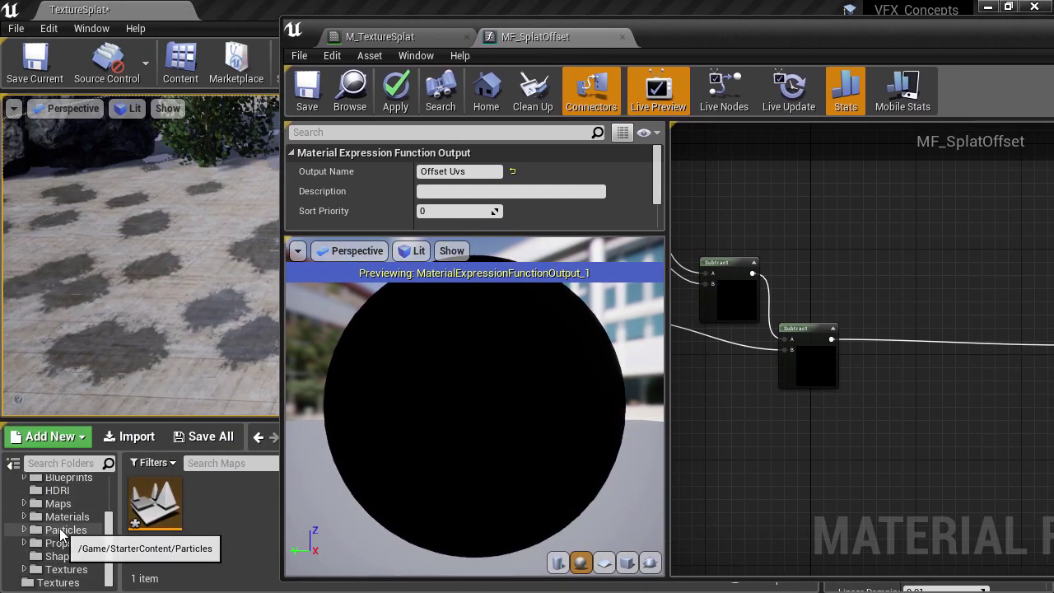
scroll(62, 535, up, 5)
click(54, 512)
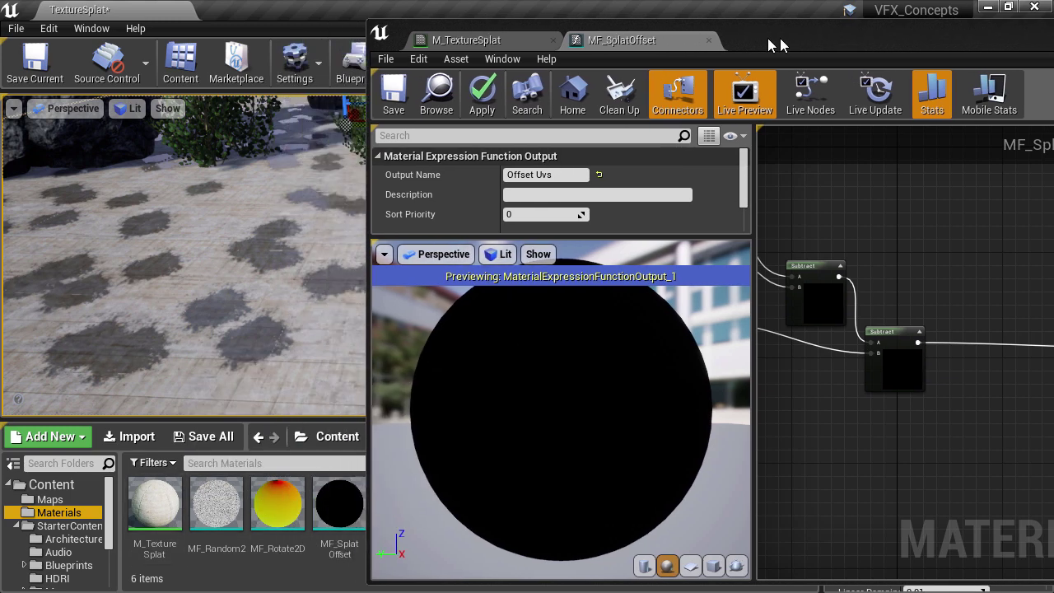
drag(781, 37, 763, 37)
click(268, 511)
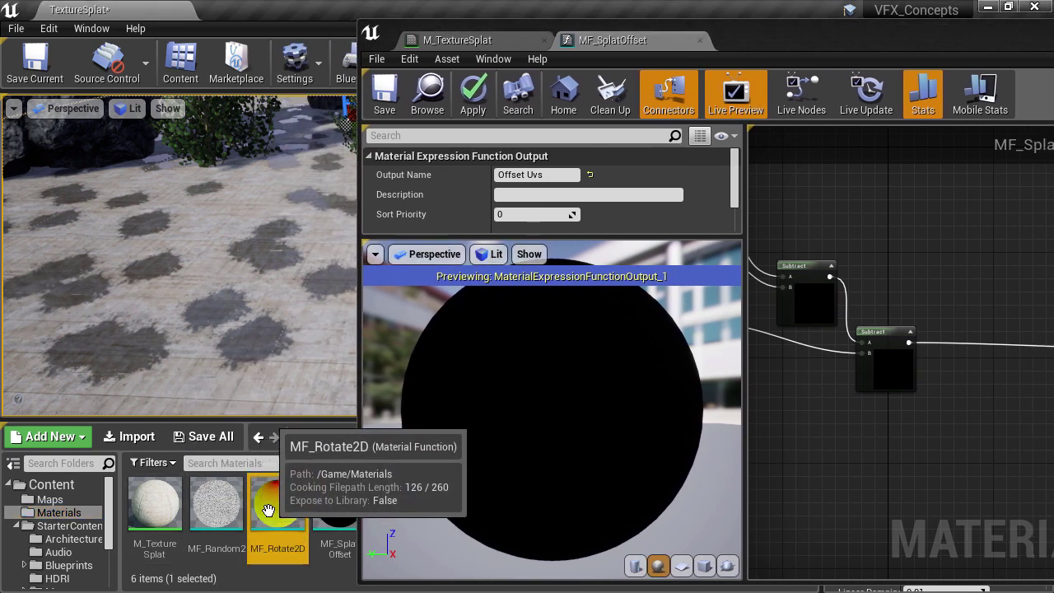
drag(269, 511, 942, 235)
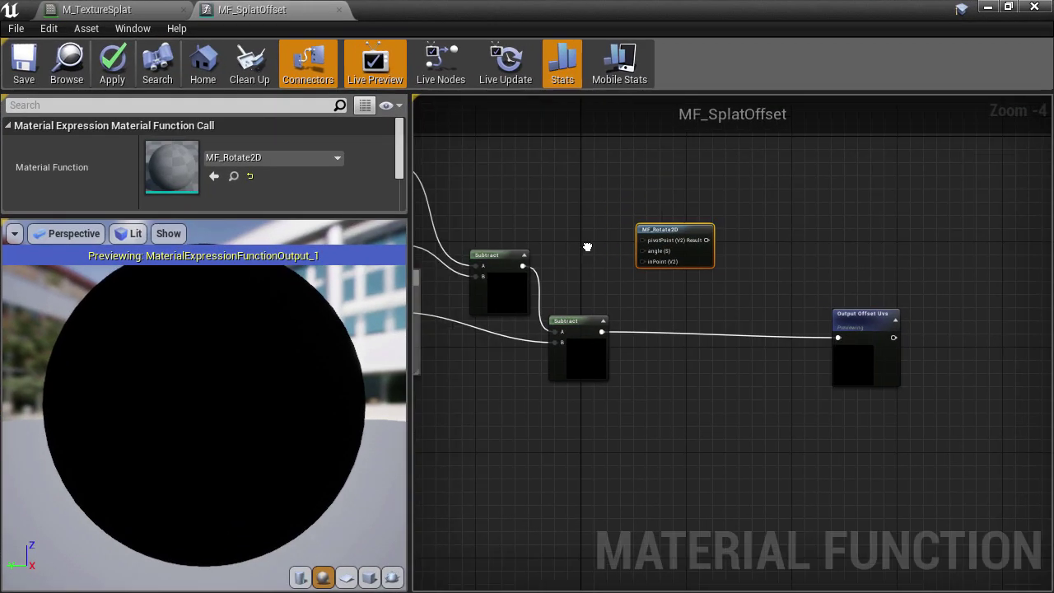
Set the preview mesh to a plane and enlarge the graph area by narrowing the preview side
right_drag(587, 247, 809, 237)
scroll(812, 237, up, 3)
click(347, 578)
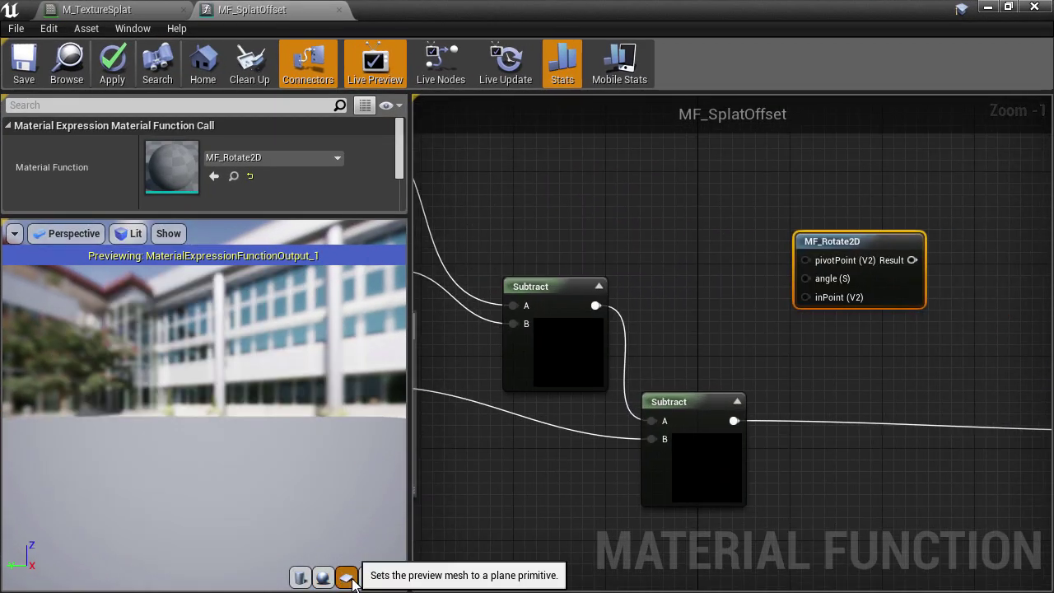
drag(413, 250, 98, 252)
right_drag(99, 258, 294, 252)
Connect the last Subtract result to MF_Rotate2D's inPoint and the lower MF_Random2 result to its angle, repositioning the nodes
drag(600, 414, 673, 292)
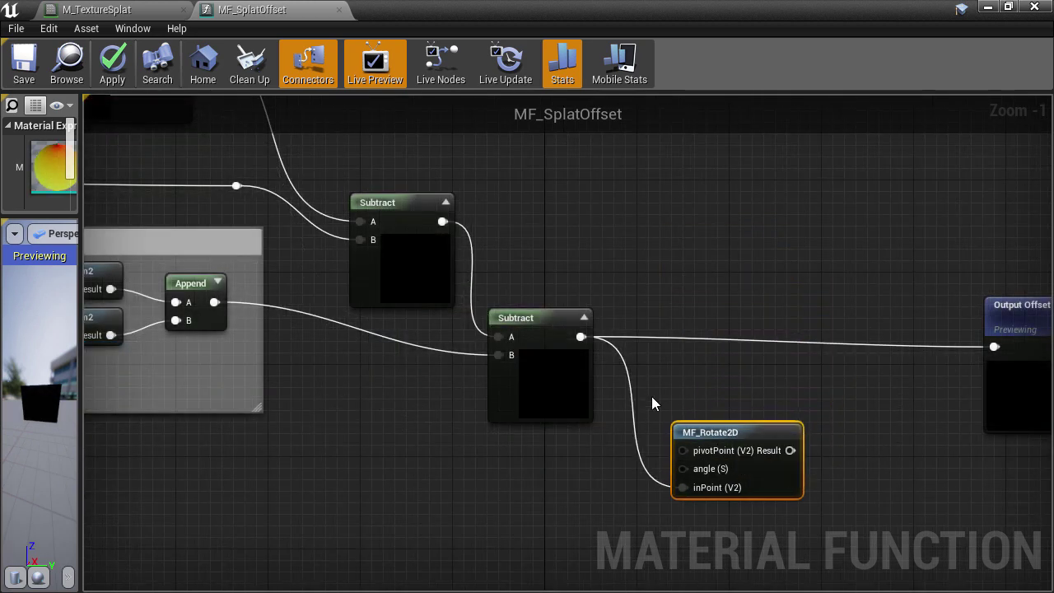
drag(552, 367, 600, 337)
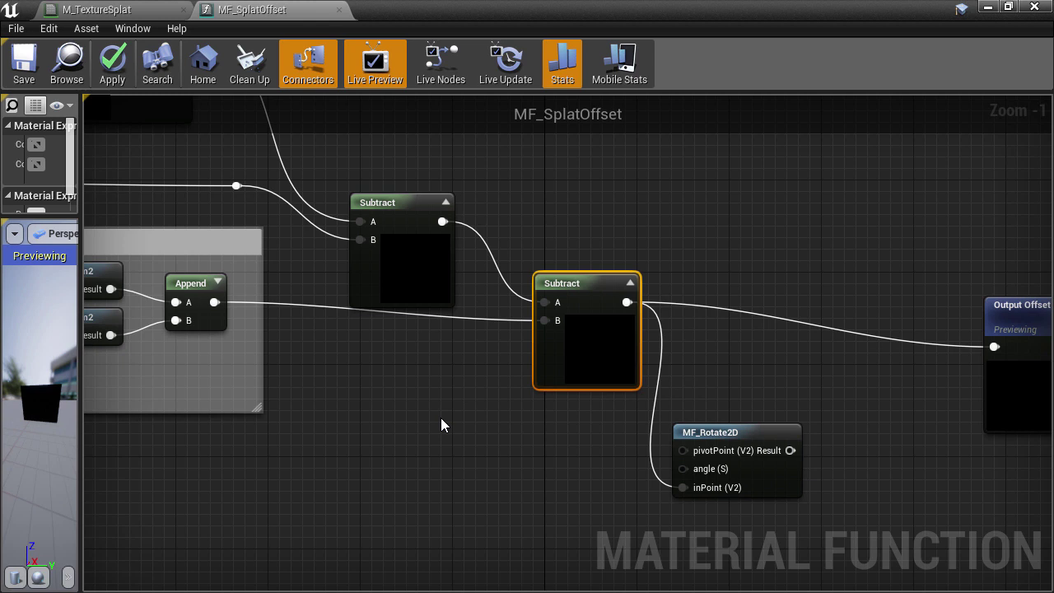
right_drag(441, 424, 515, 375)
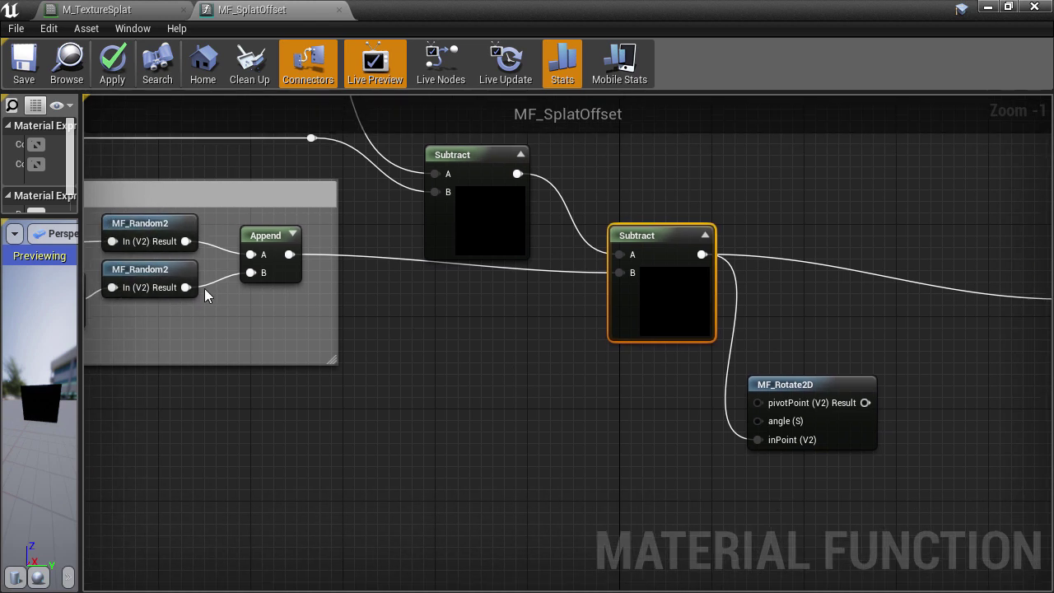
drag(186, 287, 762, 422)
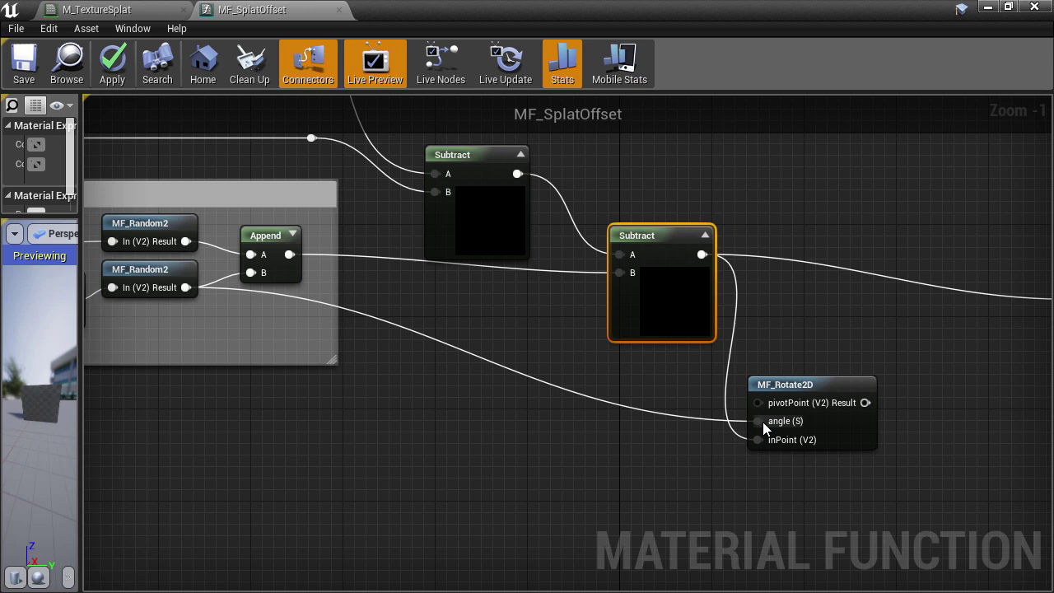
right_drag(499, 408, 239, 342)
drag(550, 313, 596, 348)
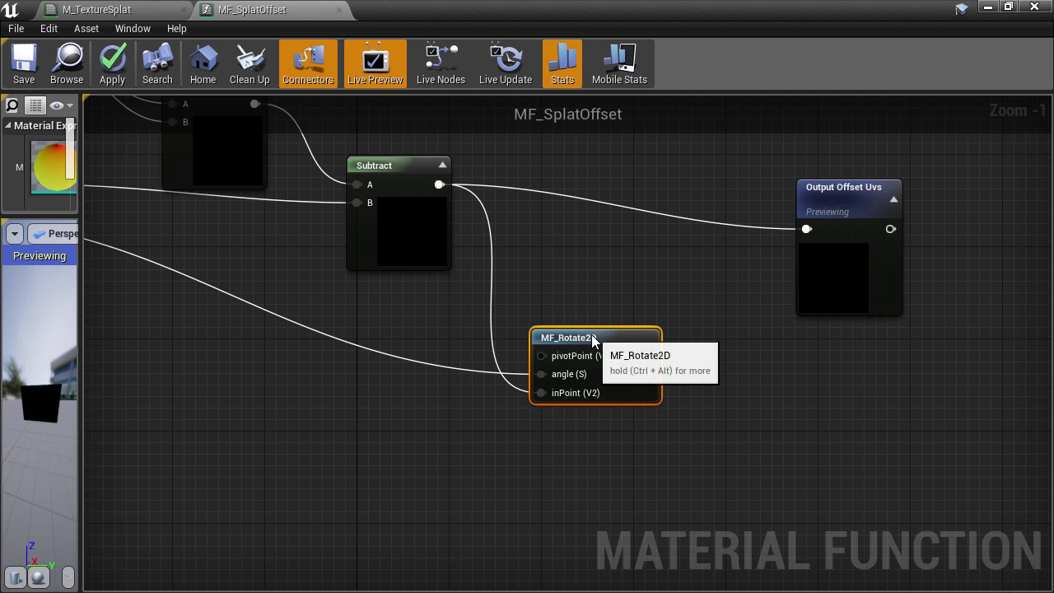
Add a two-component constant of 0.5, 0.5 and connect it to MF_Rotate2D's pivotPoint
click(360, 386)
drag(393, 415, 540, 356)
drag(83, 262, 169, 264)
click(78, 146)
text(.5)
key(Tab)
text(0.5)
key(Return)
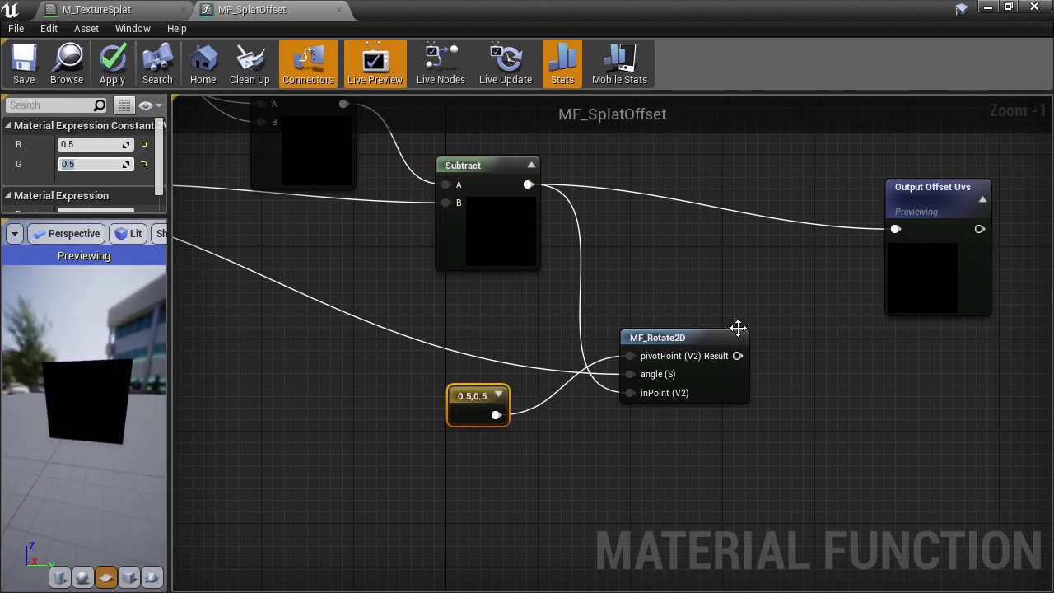
Connect MF_Rotate2D's result to Output Offset Uvs, align the node with the chain and apply the function
drag(738, 356, 897, 229)
drag(683, 338, 717, 234)
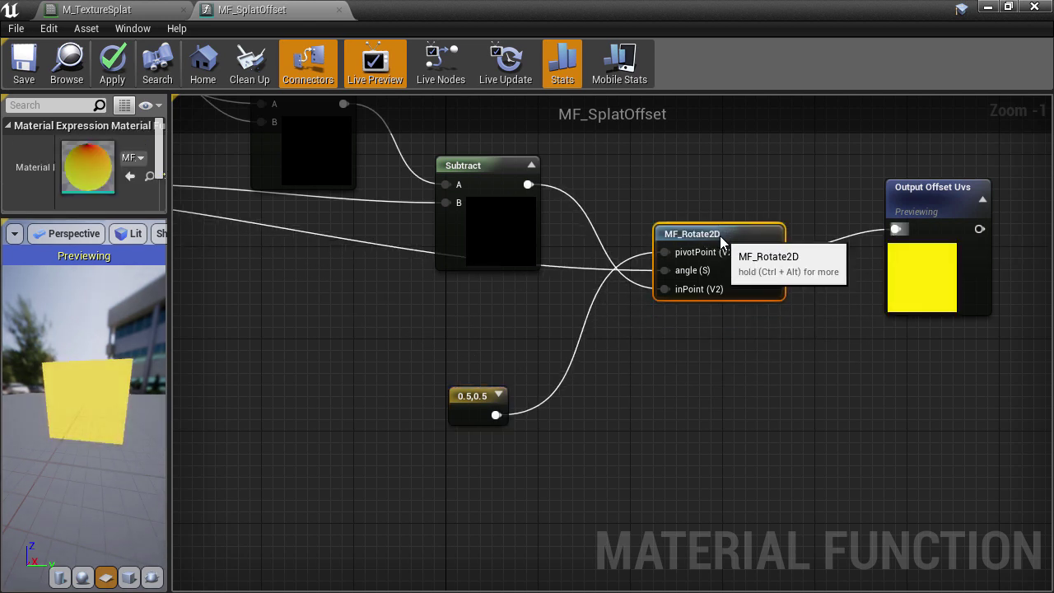
click(121, 66)
Return to the level and inspect the rotation of the floor's puddle splats in full-screen view
click(988, 6)
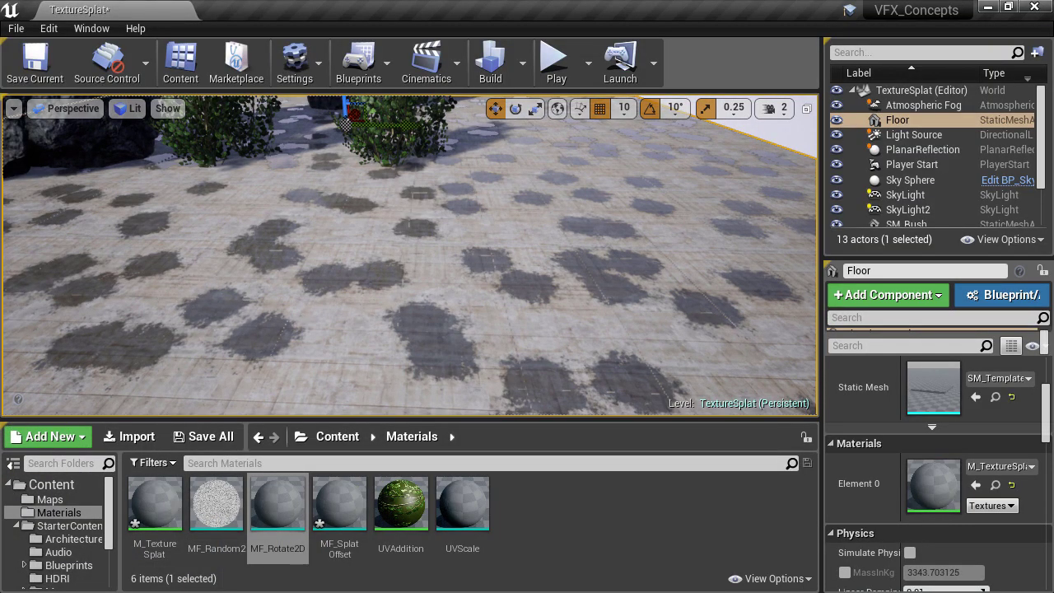
key(F11)
middle_drag(480, 266, 453, 285)
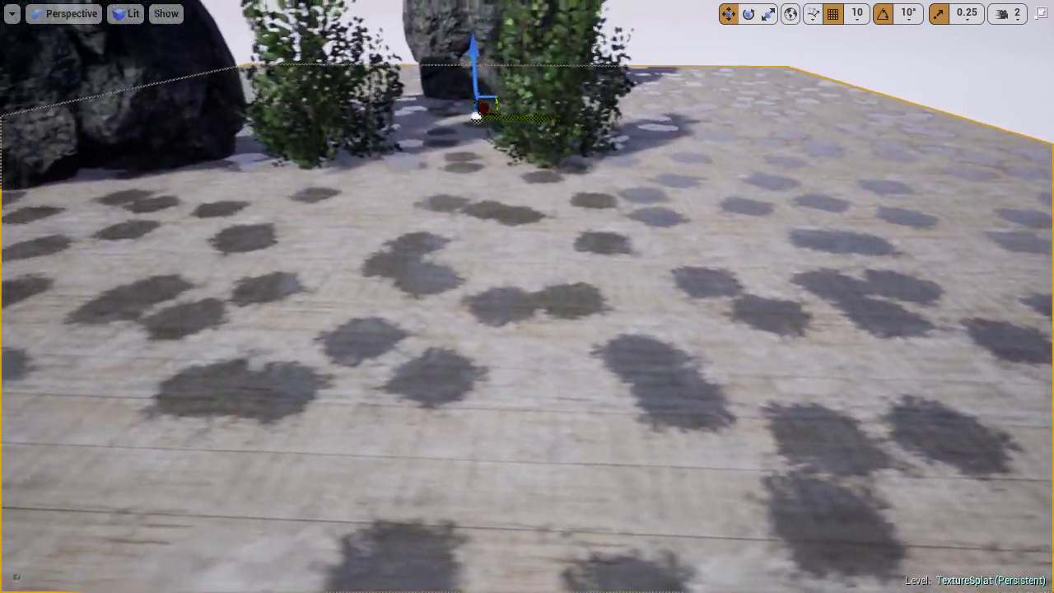
right_drag(457, 260, 437, 261)
key(d)
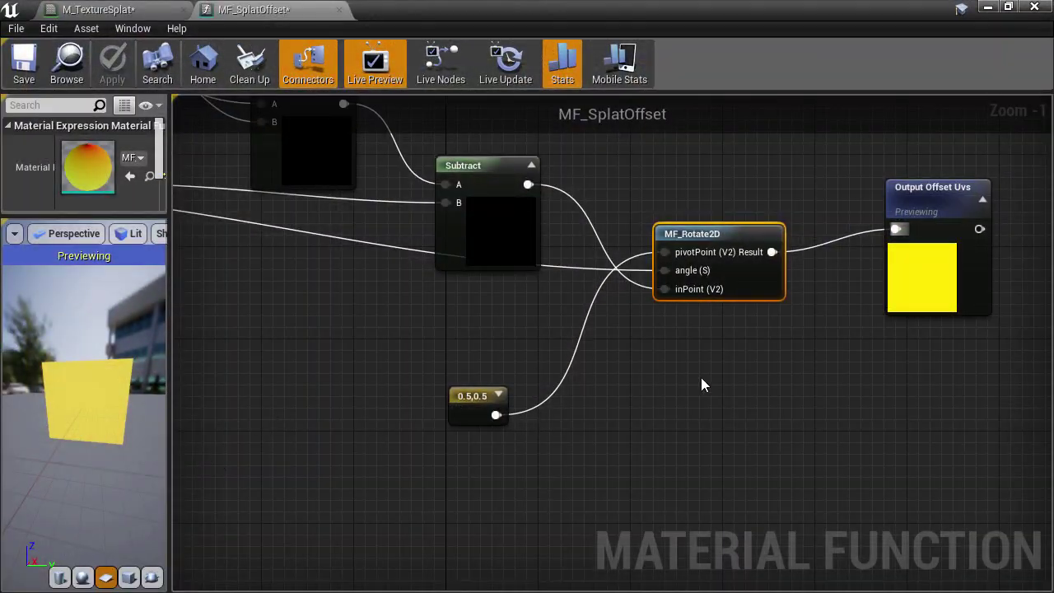
Make room before the Output Offset Uvs node and add the UVScale function from the Materials folder to the MF_SplatOffset graph
right_drag(701, 385, 335, 494)
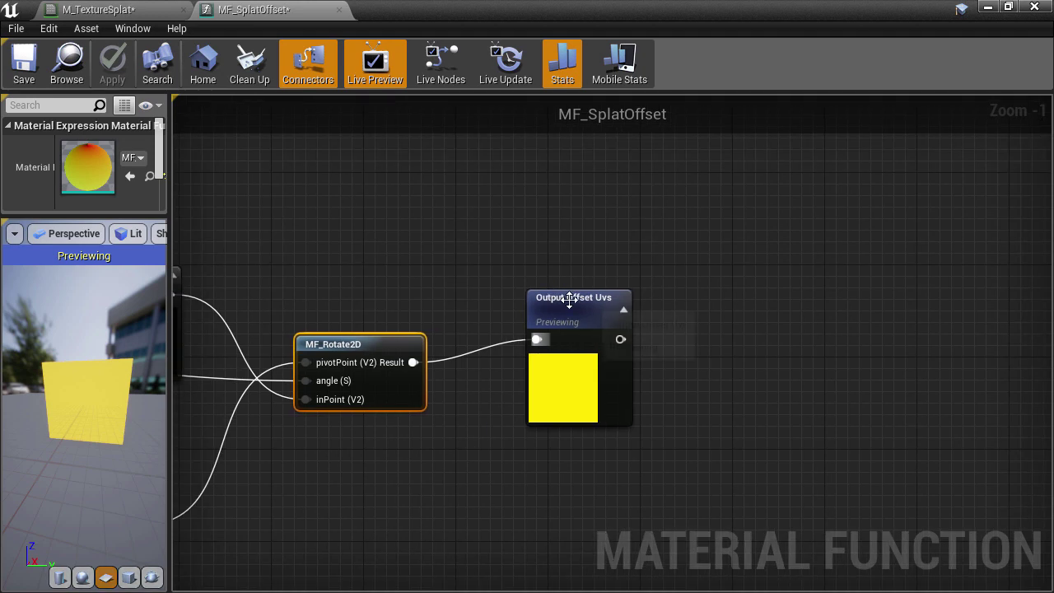
drag(577, 303, 889, 327)
drag(466, 11, 945, 26)
drag(463, 504, 943, 275)
double_click(954, 28)
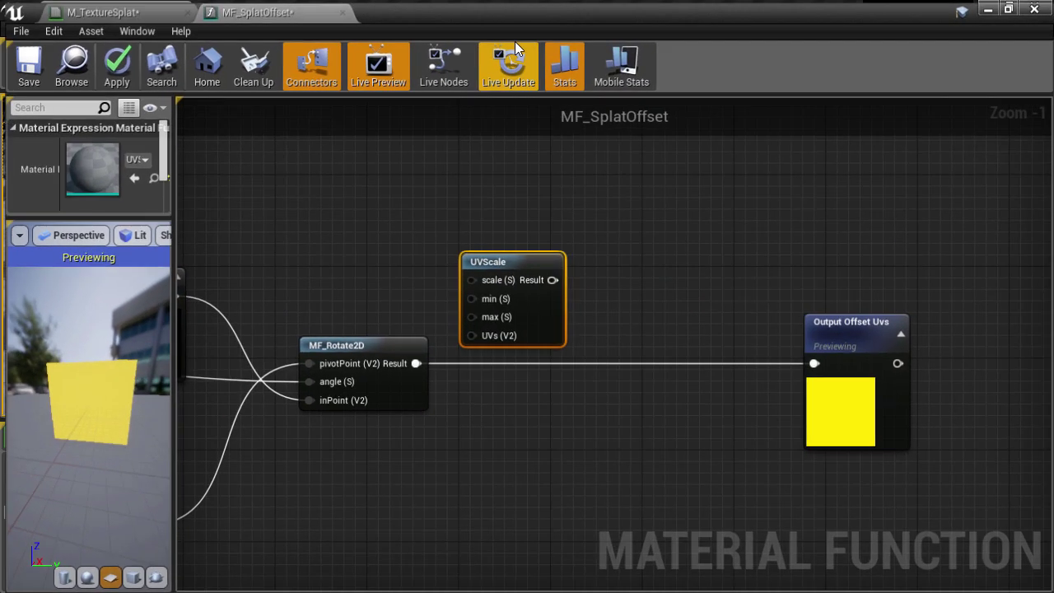
Insert UVScale between MF_Rotate2D's result and the output, and drive its scale input with the upper MF_Random2 result
drag(512, 283, 589, 386)
right_drag(464, 478, 548, 442)
drag(499, 328, 643, 417)
right_drag(480, 452, 656, 428)
right_drag(383, 376, 796, 419)
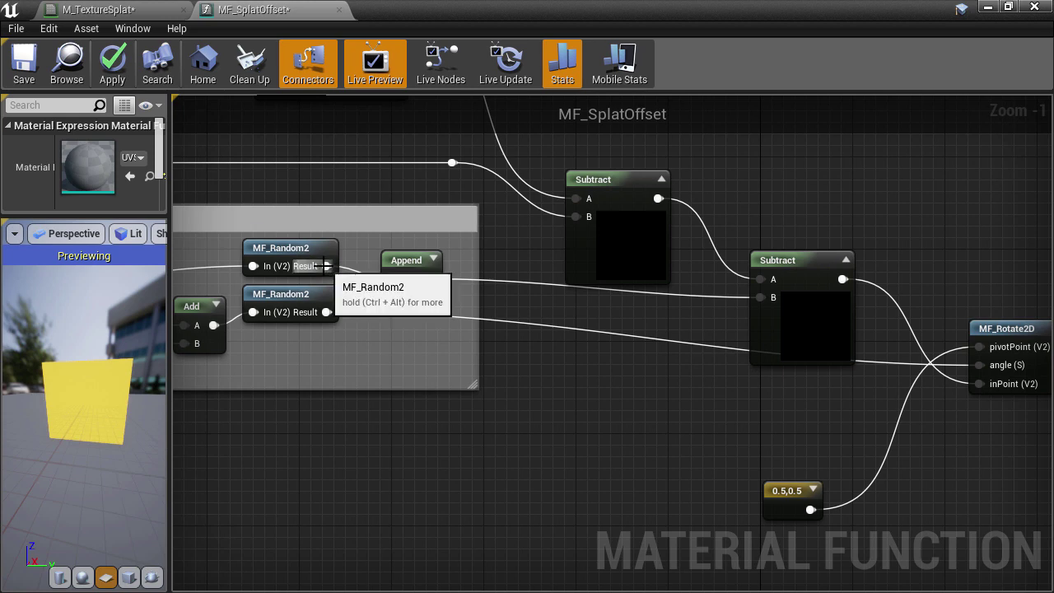
drag(327, 266, 708, 381)
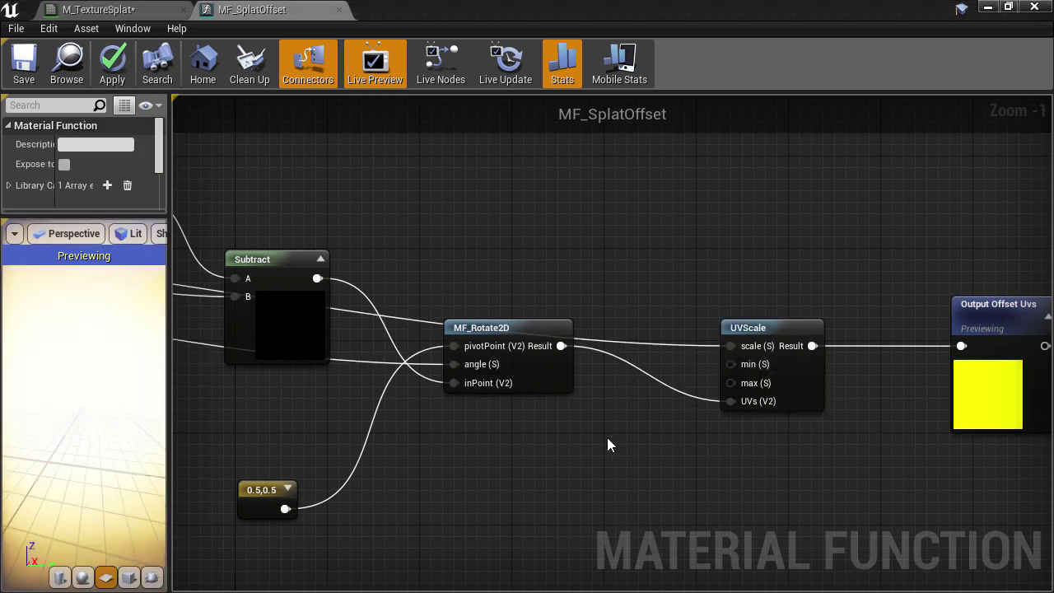
Add constants 0.5 and 1 as UVScale's min and max inputs, and apply the function
click(624, 424)
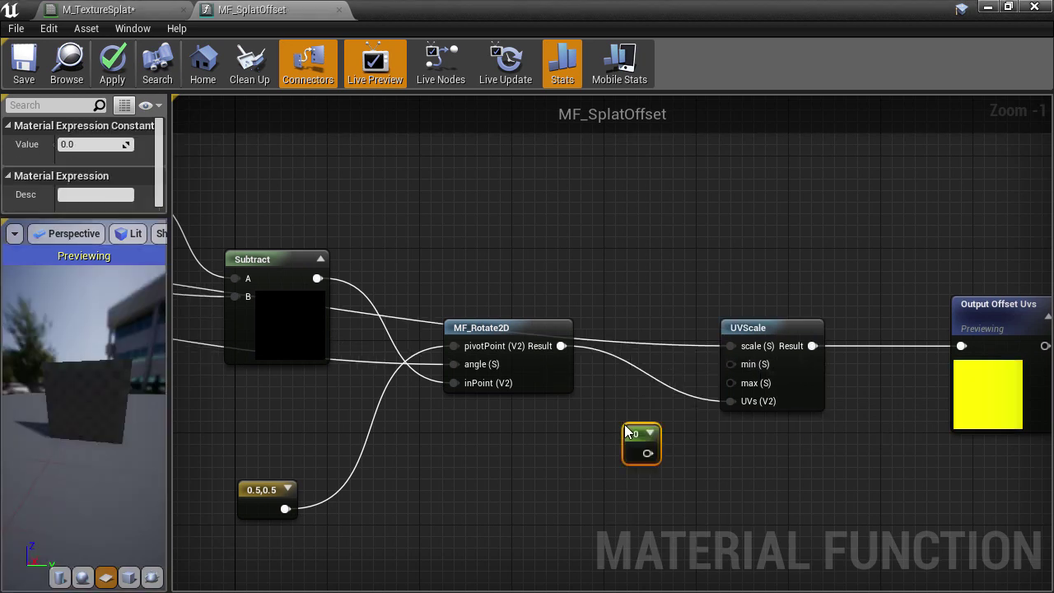
text(0.5)
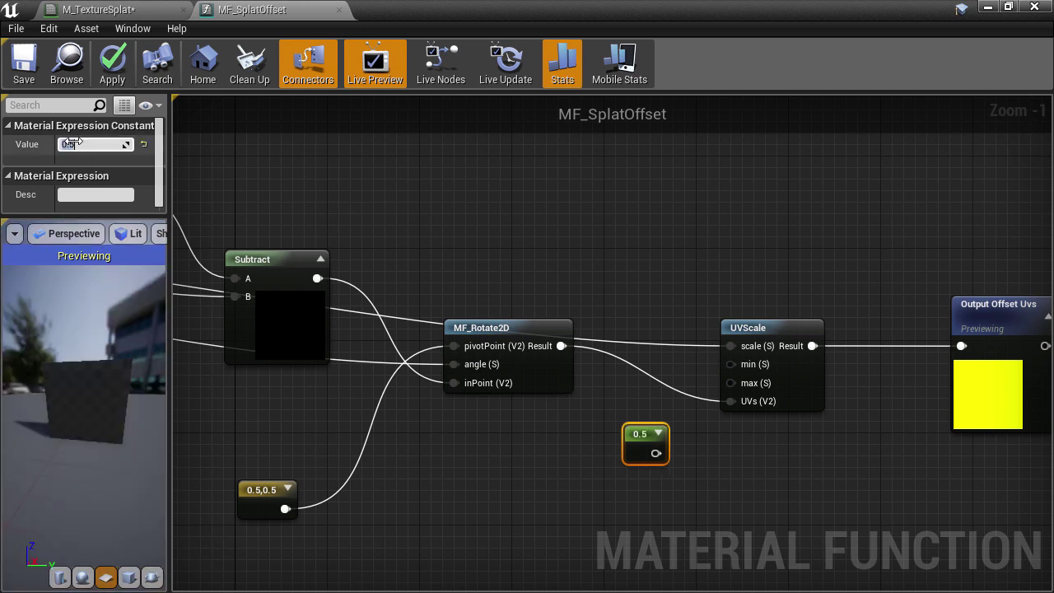
key(Return)
drag(656, 453, 731, 364)
click(635, 477)
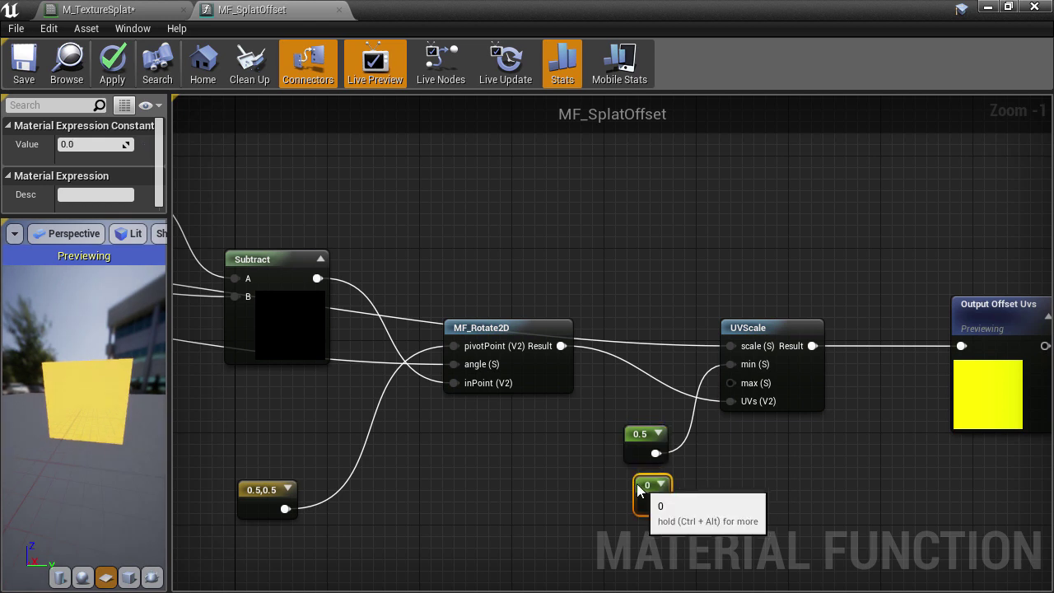
drag(652, 498, 731, 383)
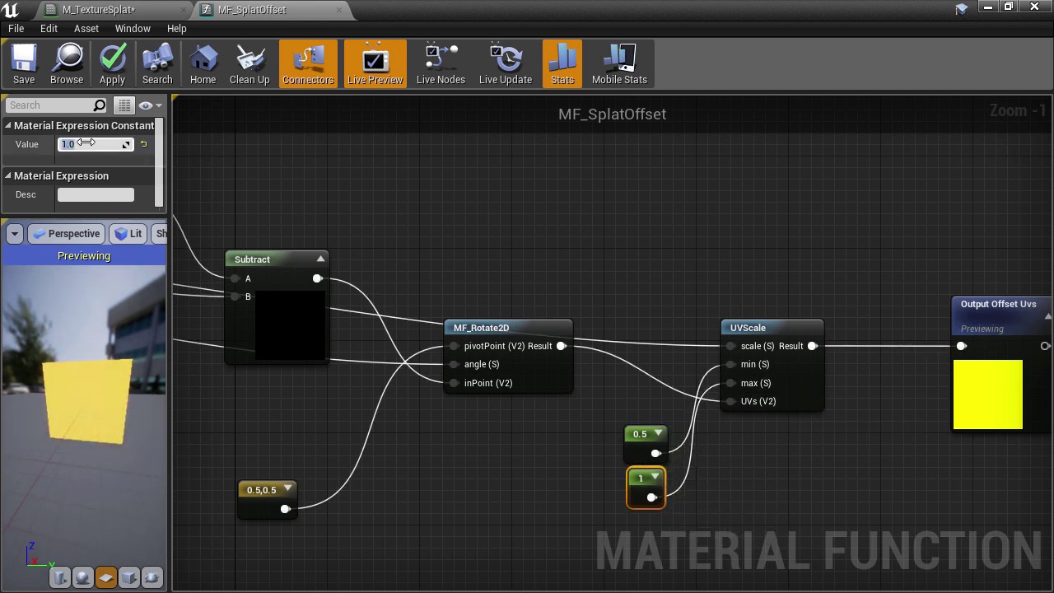
key(Return)
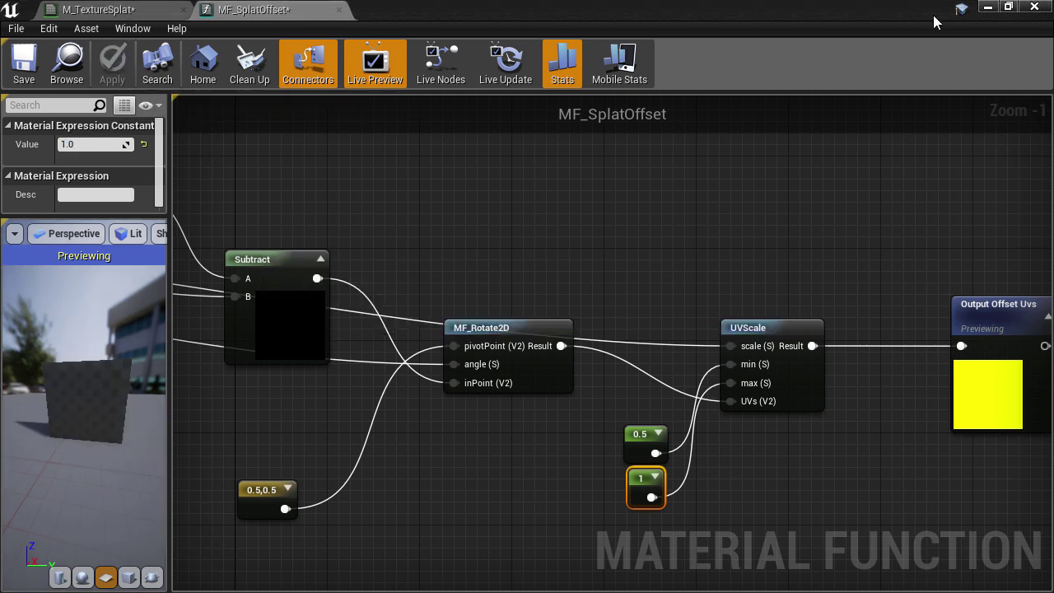
Save the M_TextureSplat material and return to the level viewport
click(125, 10)
click(24, 64)
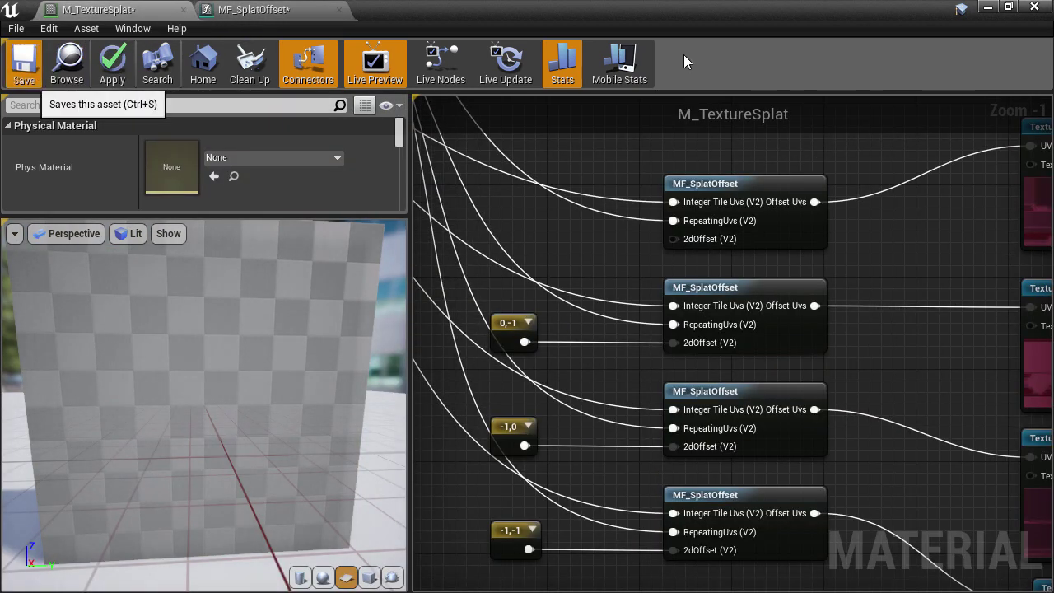
click(991, 9)
Fly around the floor to examine the size and rotation variation of the puddle splats
right_drag(527, 296, 757, 411)
right_drag(577, 271, 576, 293)
key(s)
key(s)
mouse_move(657, 271)
right_down()
mouse_move(684, 271)
mouse_move(663, 272)
mouse_move(657, 288)
right_up()
key(d)
key(e)
scroll(657, 271, up, 8)
key(w)
key(q)
key(s)
scroll(656, 271, down, 5)
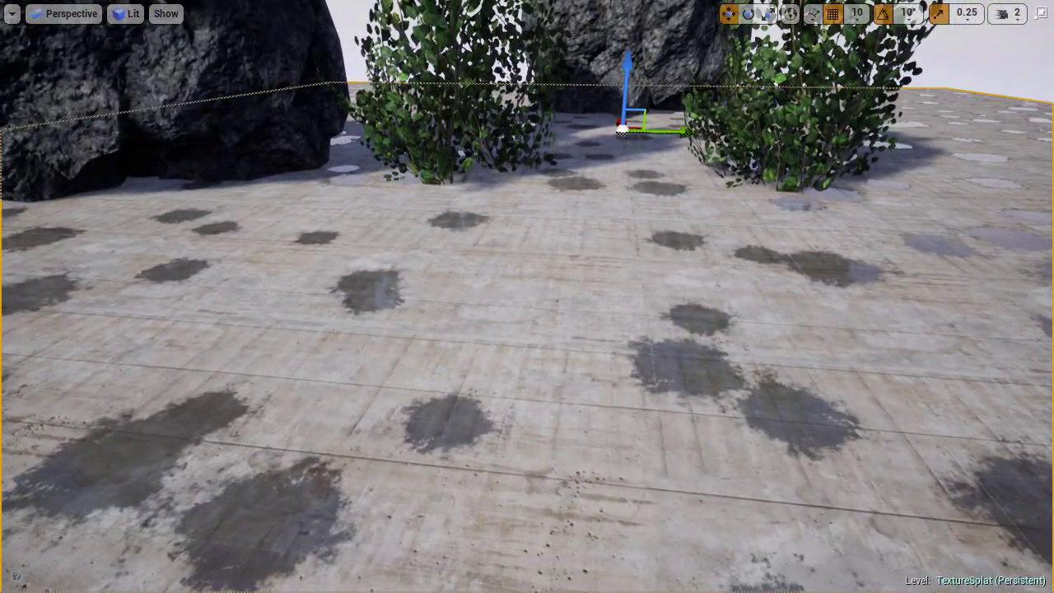